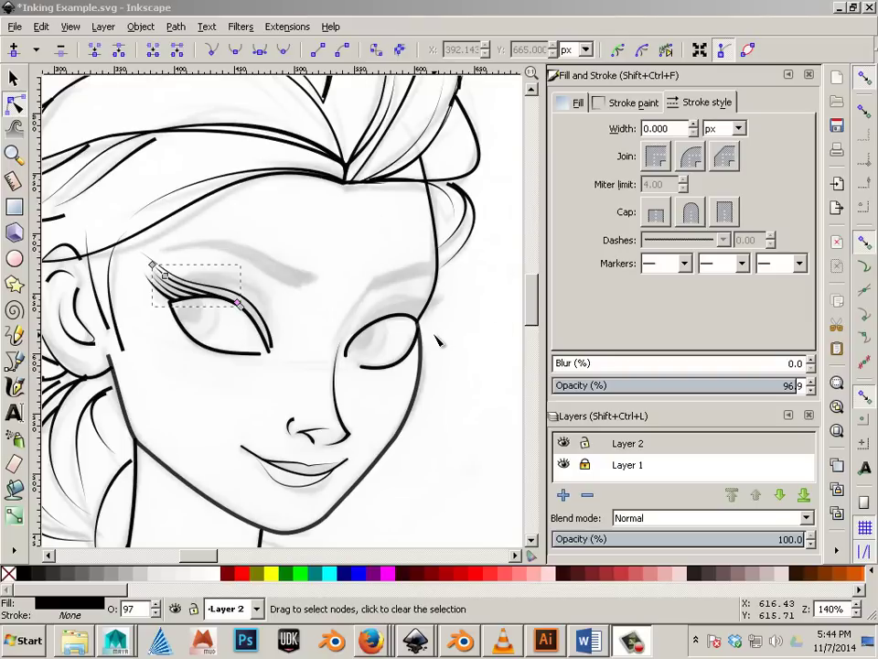
Look over the inked portrait and its sketch, from the whole page down to the braid, face and eyelashes
scroll(527, 322, "down", 5)
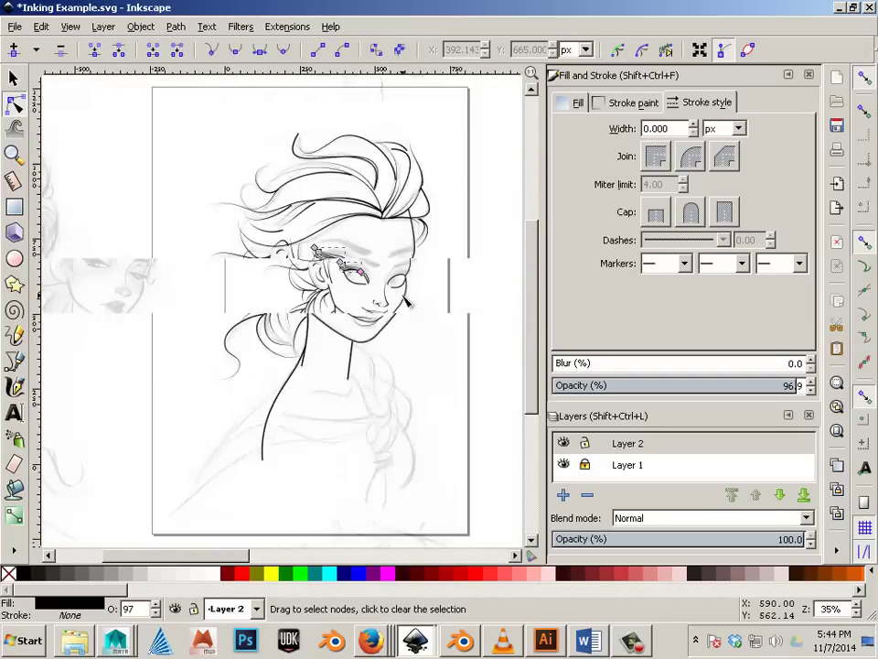
scroll(407, 302, "down", 1)
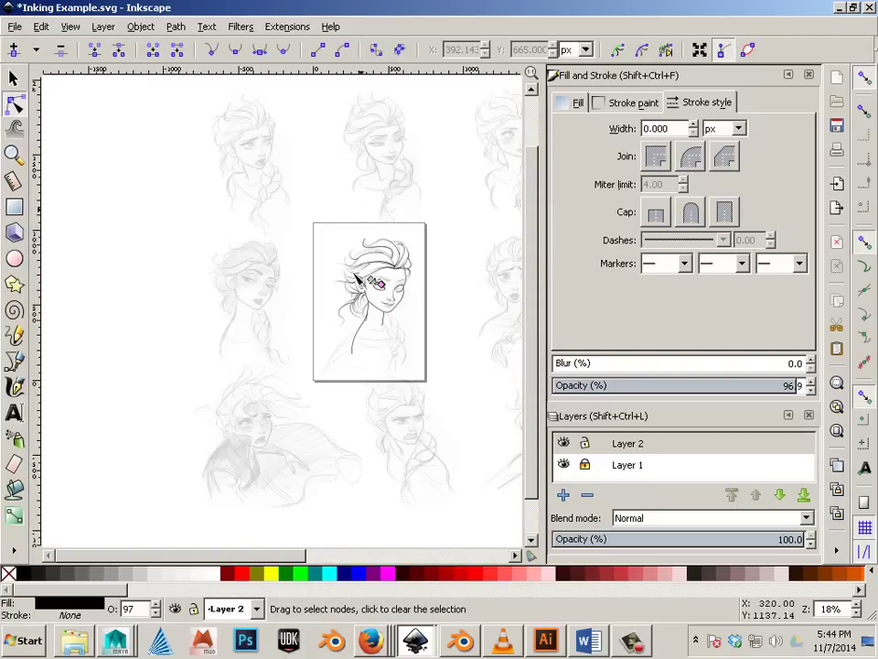
scroll(436, 338, "up", 5)
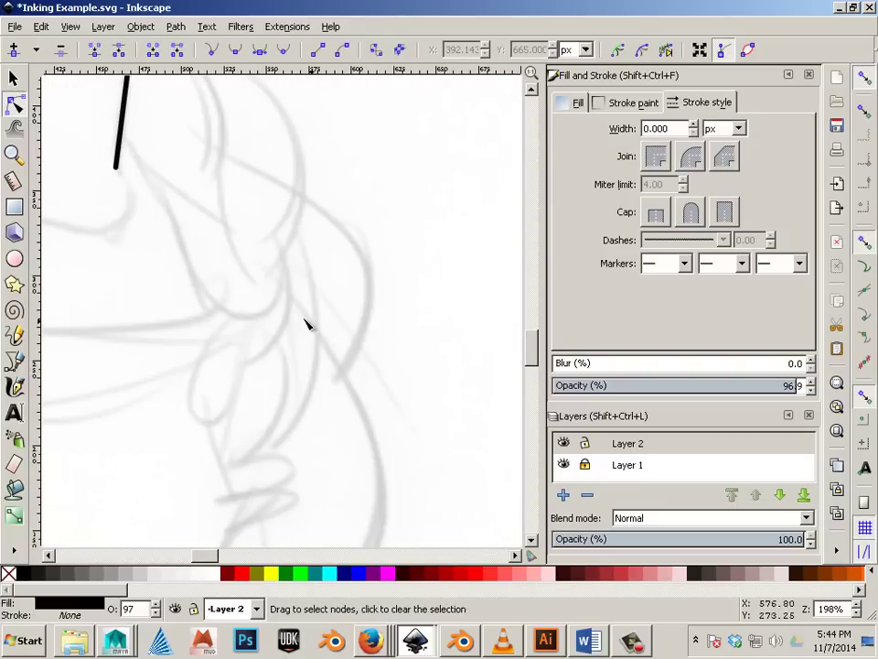
scroll(280, 280, "up", 2)
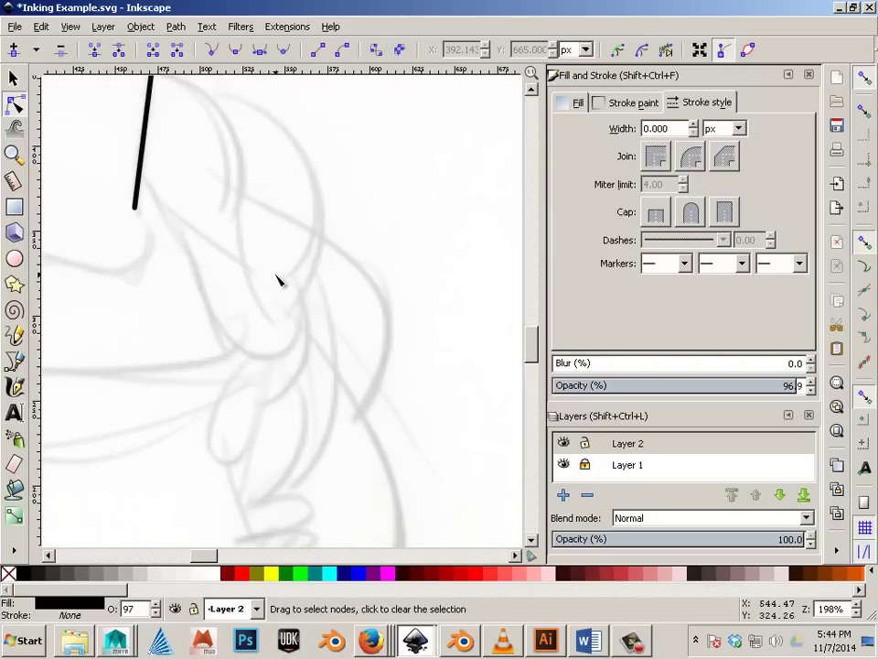
key("space")
mouse_move(269, 158)
left_mouse_down()
mouse_move(408, 436)
mouse_move(336, 305)
mouse_move(344, 461)
left_mouse_up()
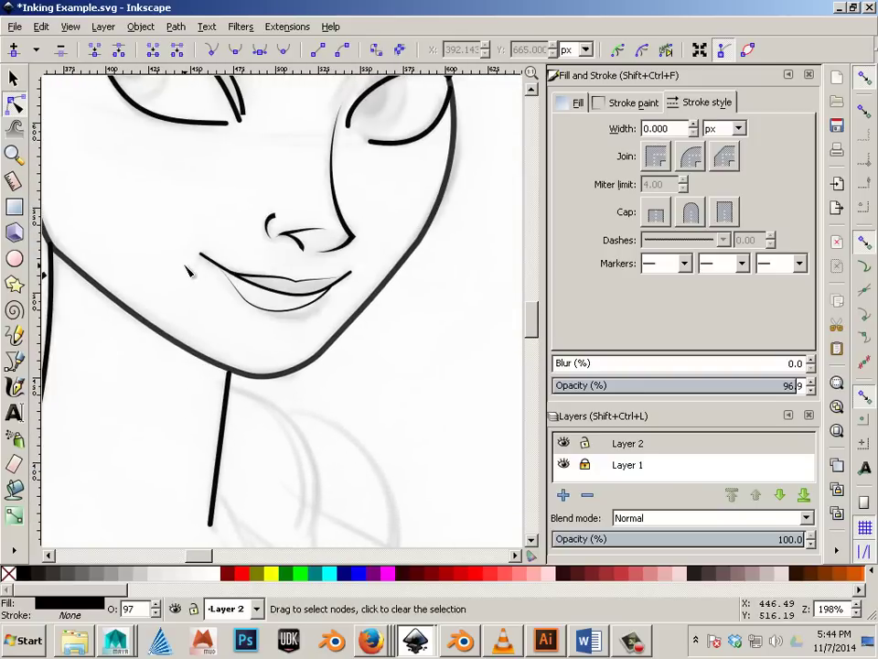
key("space")
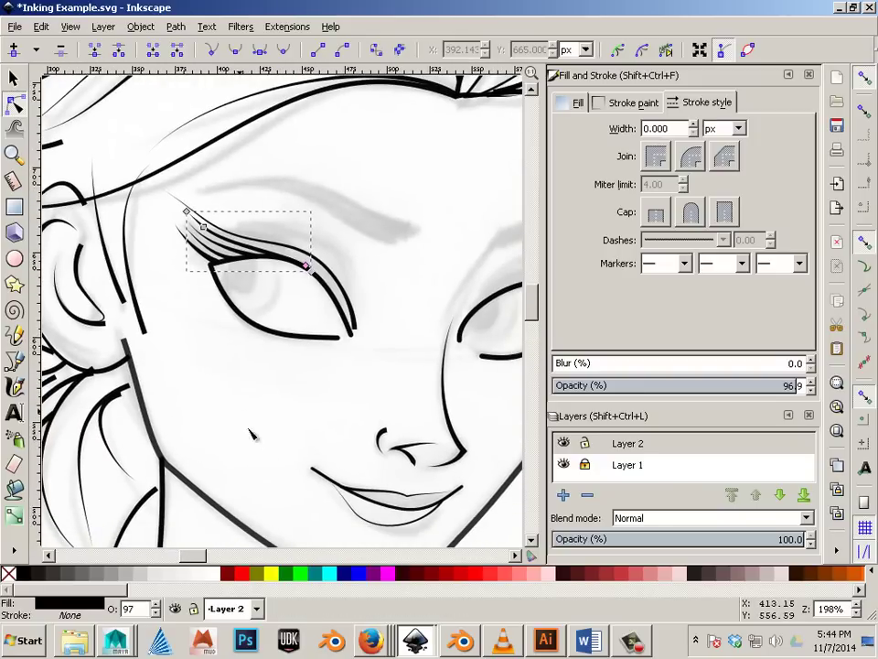
key("space")
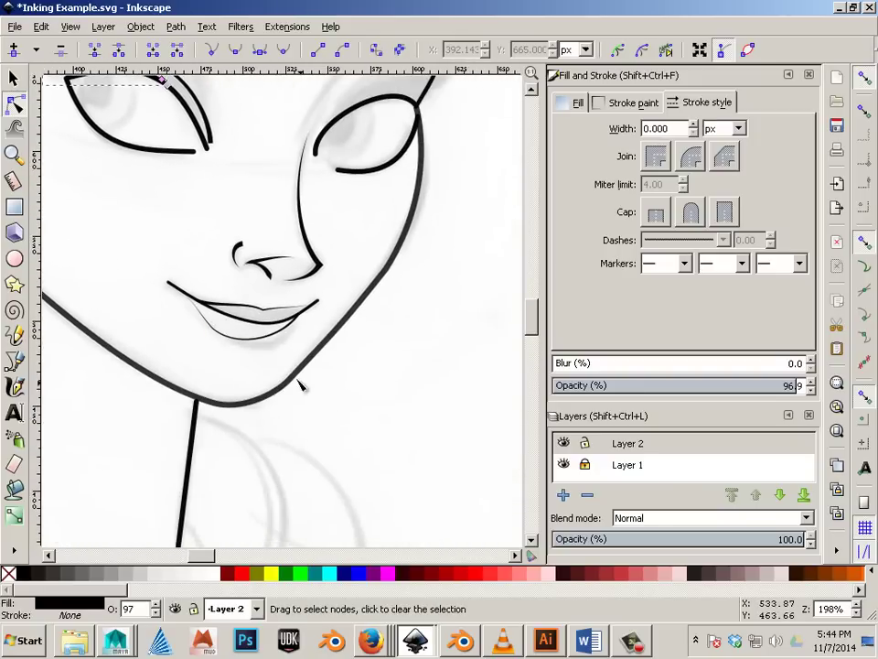
Delete the inked jawline path that outlines the cheeks and chin
left_click(13, 79)
left_click(338, 331)
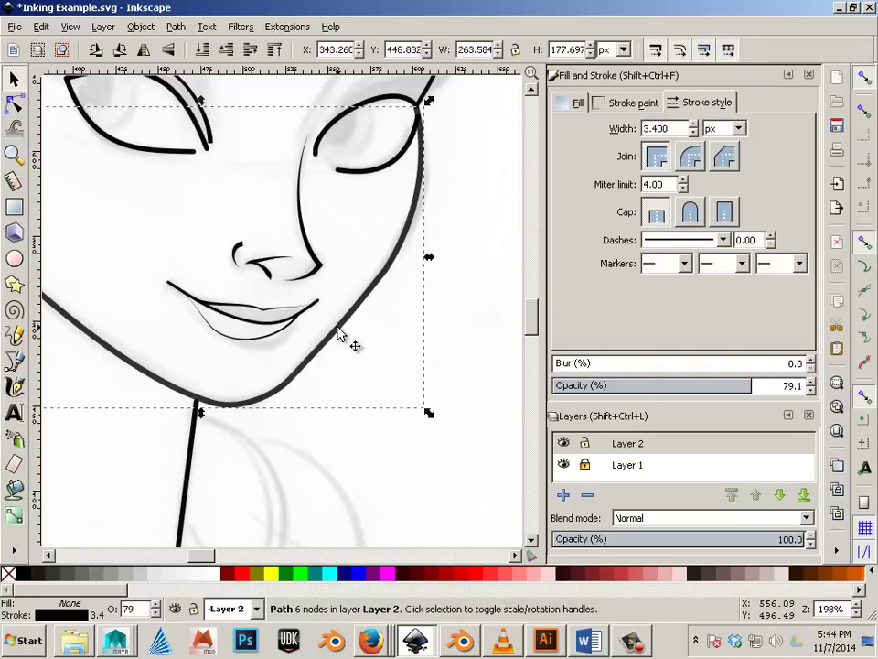
key("Delete")
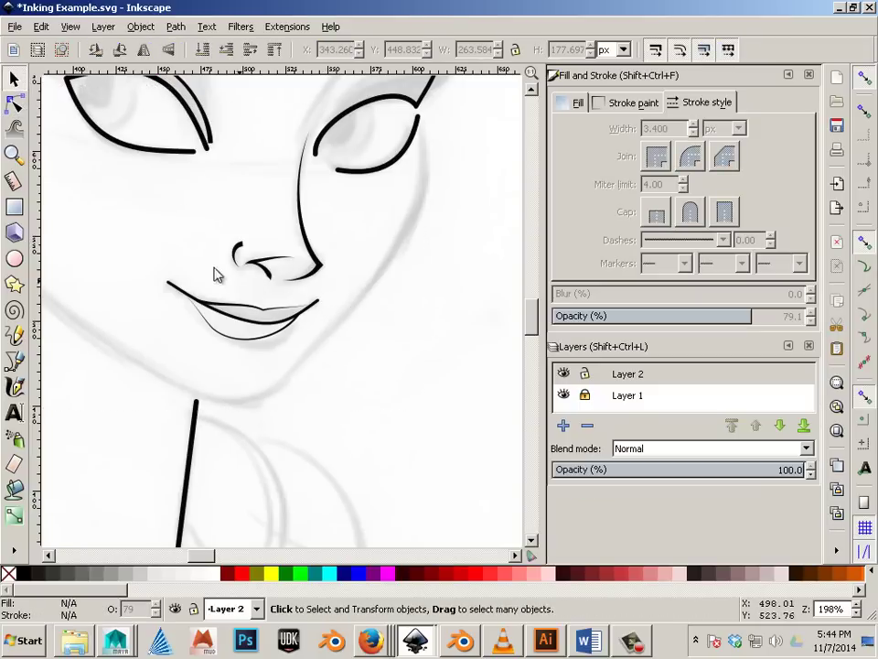
Delete all inked outline and eyelash strokes of the eye nearer the ear, leaving only the sketch there
scroll(187, 275, "up", 3)
key("Delete")
left_click(197, 232)
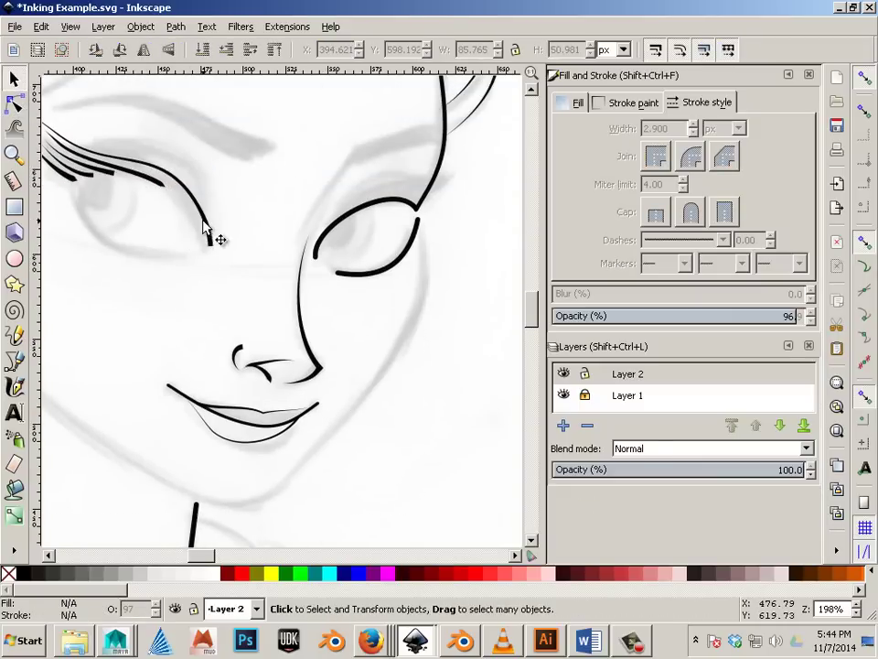
left_click(204, 220)
key("Delete")
left_click(150, 178)
key("Delete")
left_click(95, 172)
key("Delete")
left_click(84, 172)
key("Delete")
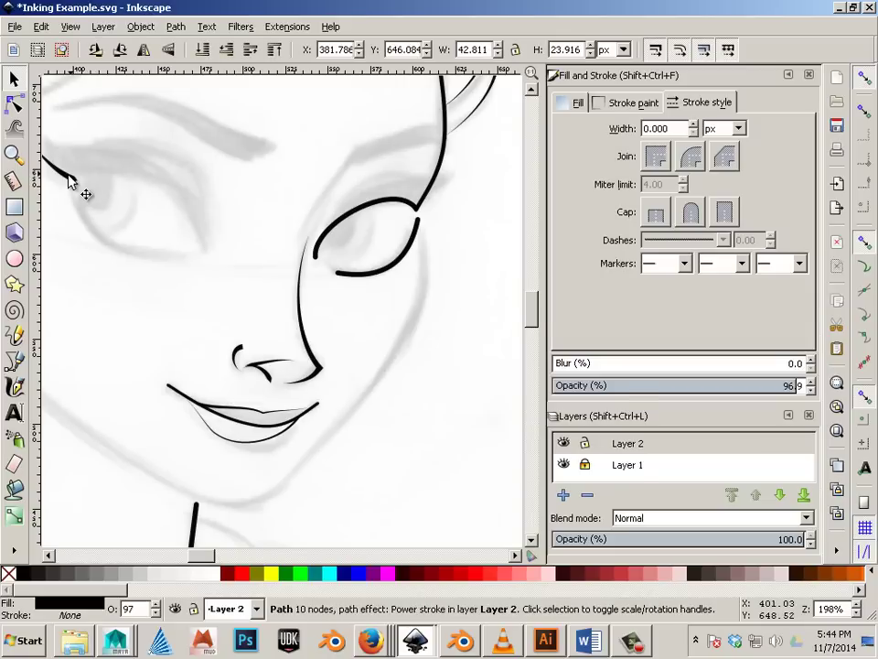
key("Delete")
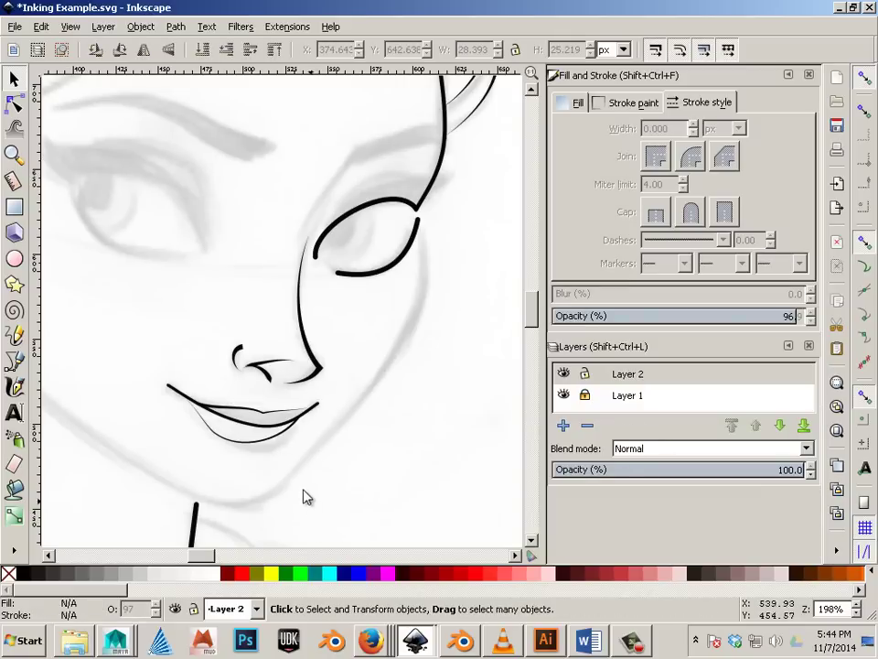
Draw a long wavy vertical freehand line with the Pencil tool in the blank area beside the face, using smoothing 43 and the Triangle in shape
left_click_drag(289, 520, 371, 486)
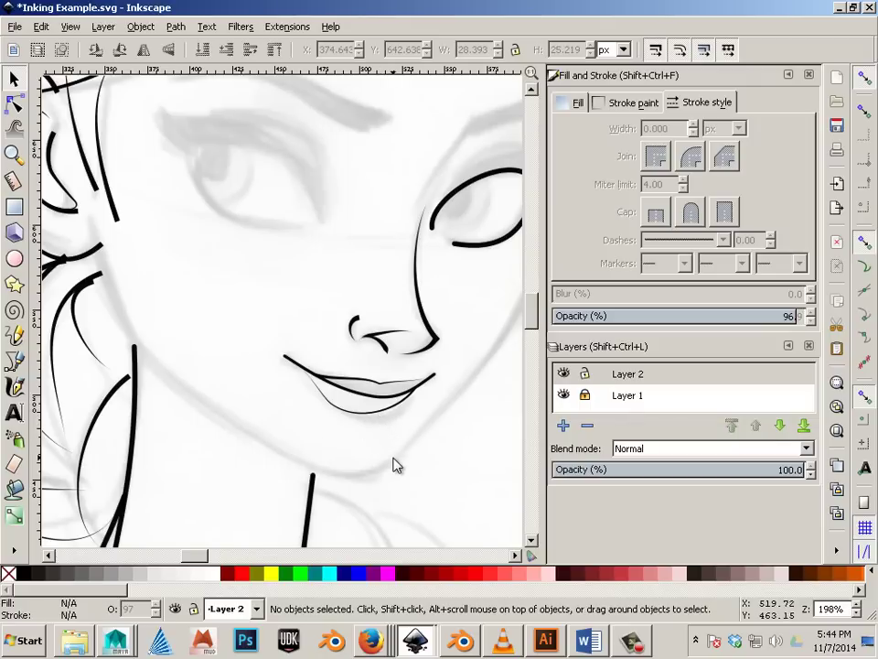
scroll(393, 465, "down", 3)
scroll(396, 462, "up", 3)
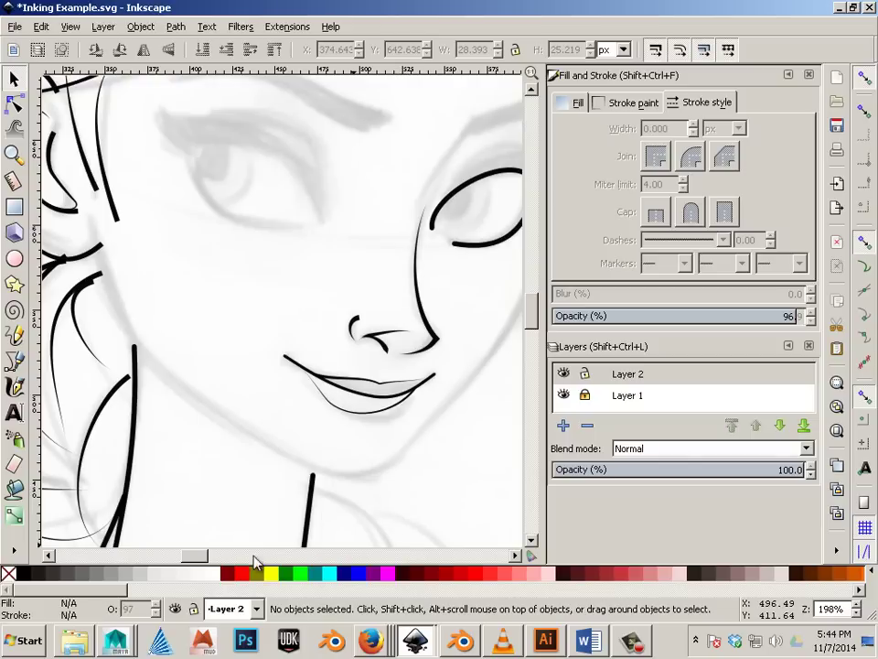
mouse_move(202, 560)
left_mouse_down()
mouse_move(205, 569)
mouse_move(209, 559)
left_mouse_up()
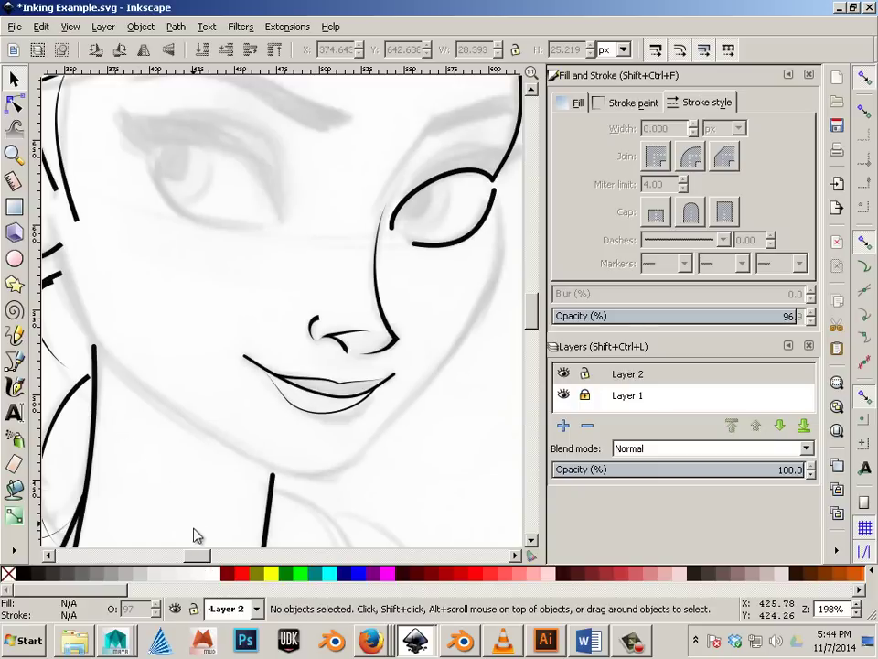
left_click_drag(195, 560, 194, 560)
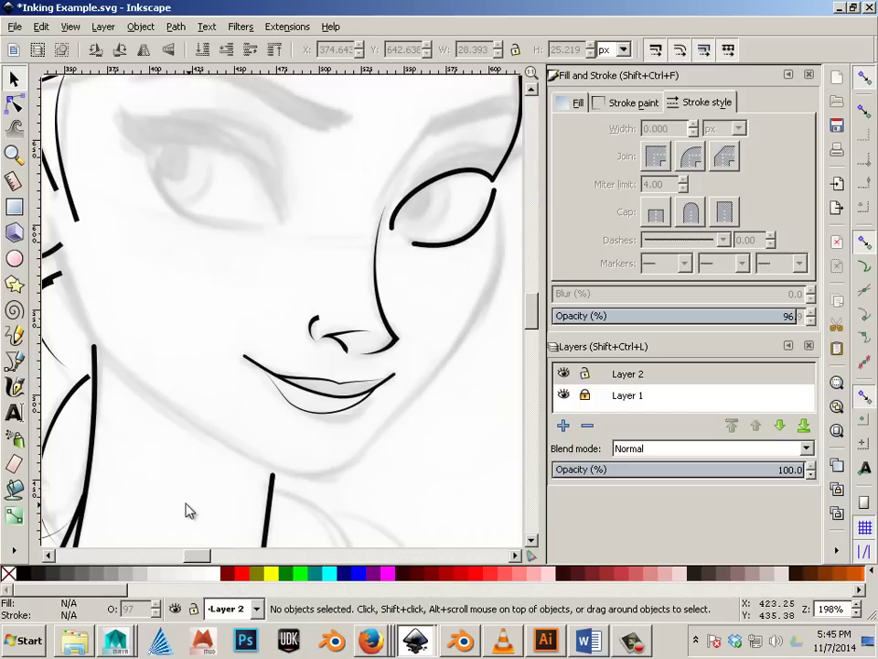
left_click(15, 336)
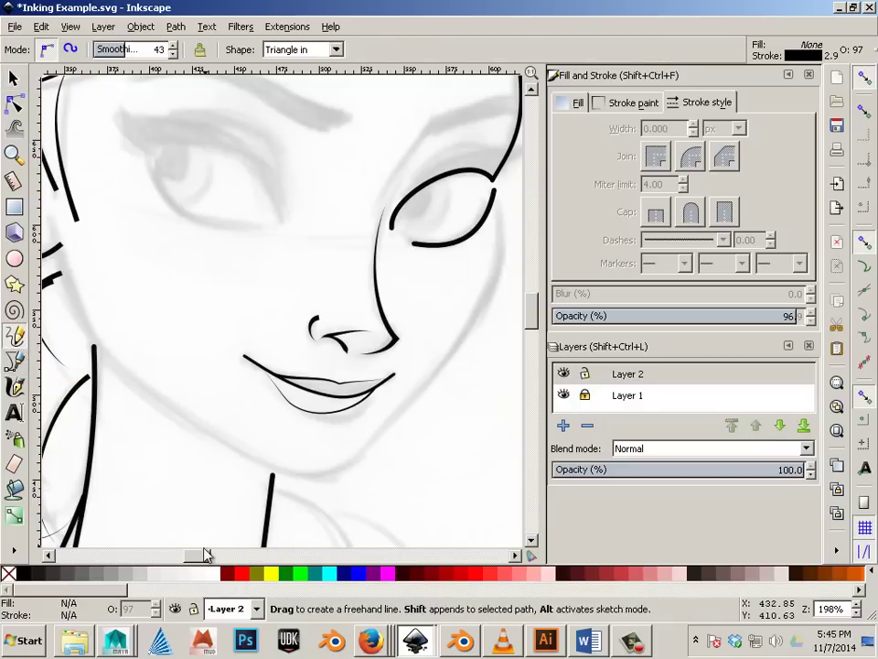
left_click_drag(197, 556, 226, 563)
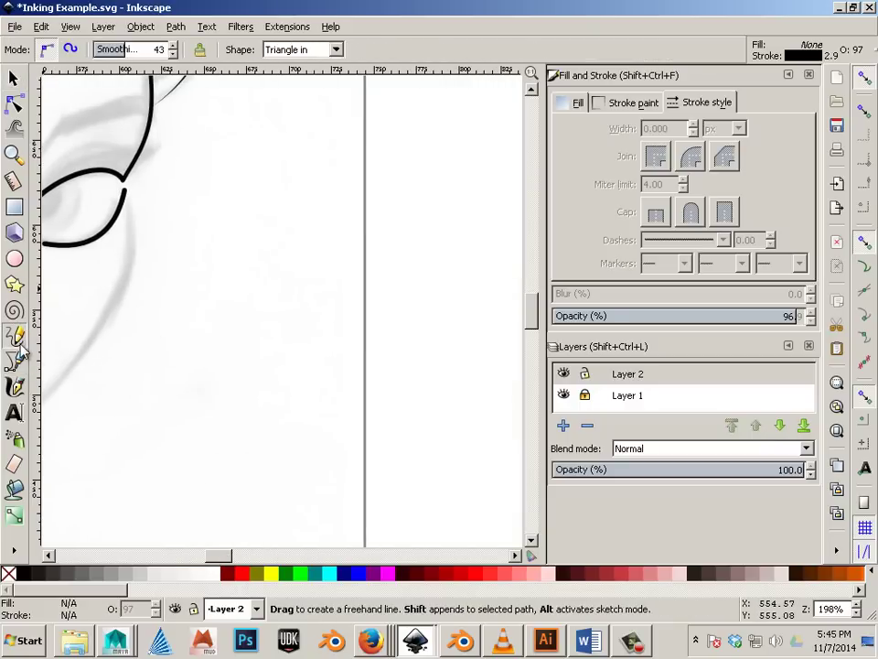
left_click_drag(203, 177, 250, 466)
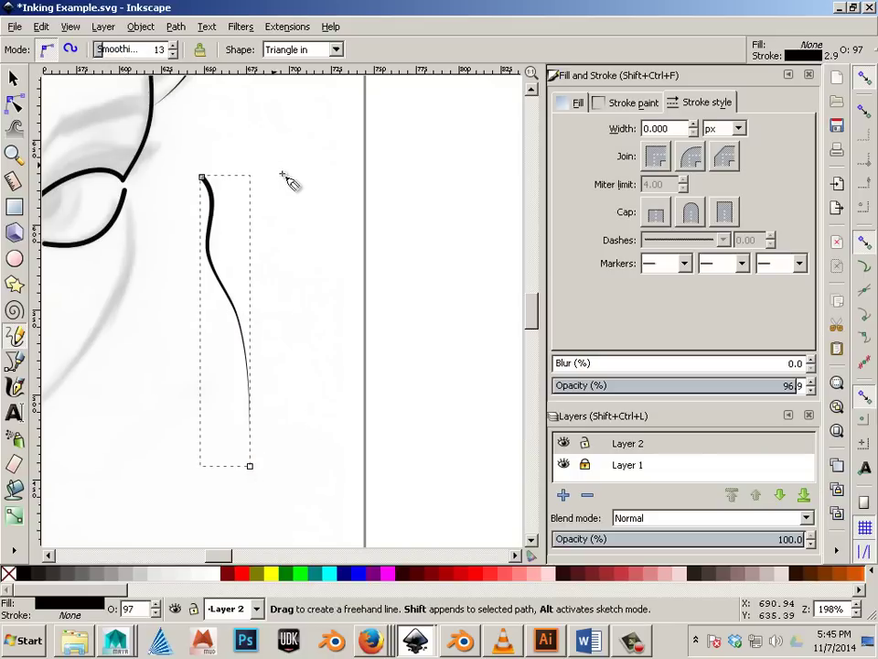
Draw three more long Triangle in freehand strokes beside the first, one at smoothing 13 and two at smoothing 58
mouse_move(288, 182)
left_mouse_down()
mouse_move(333, 453)
mouse_move(332, 485)
left_mouse_up()
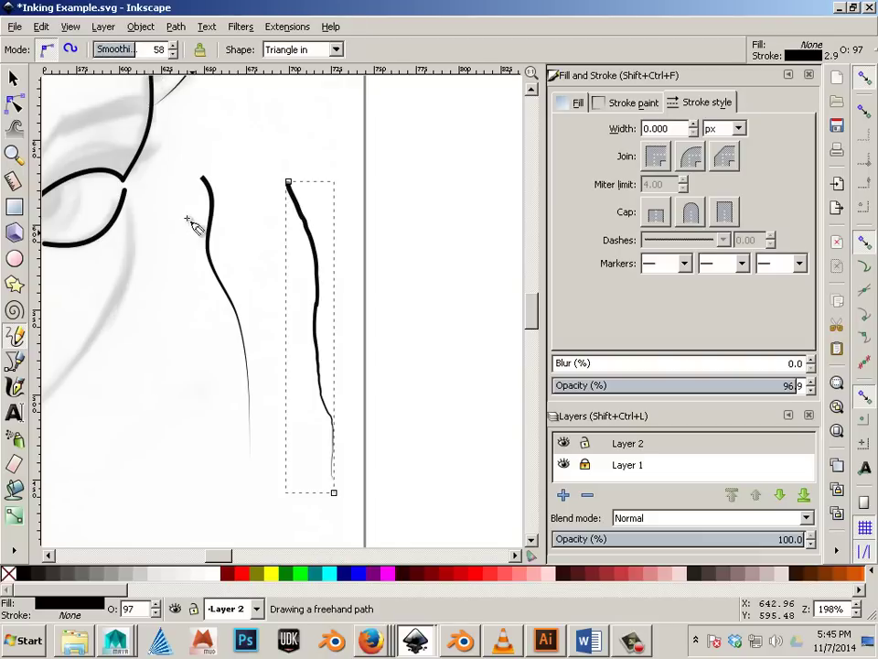
left_click_drag(172, 200, 154, 505)
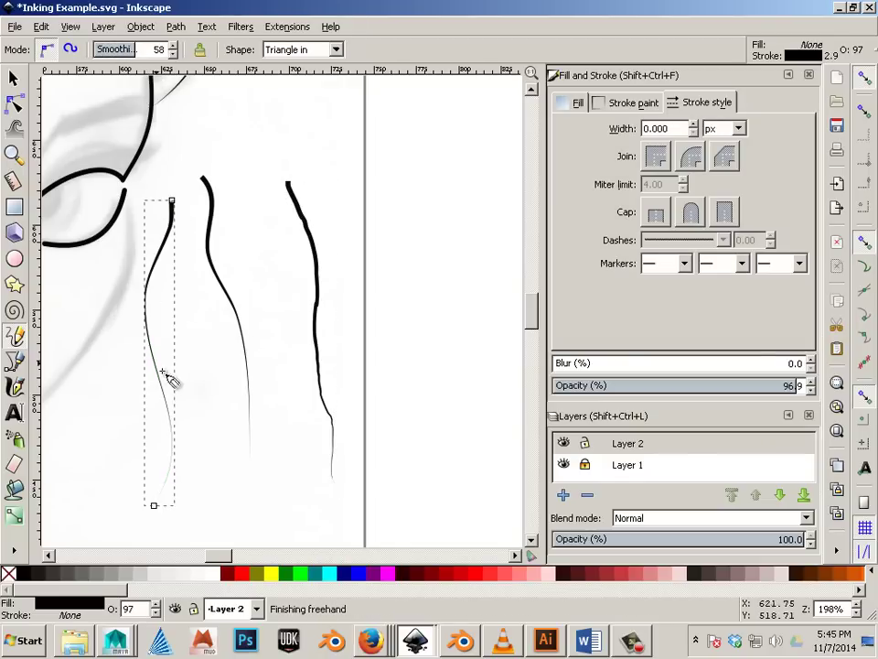
left_click_drag(226, 174, 315, 460)
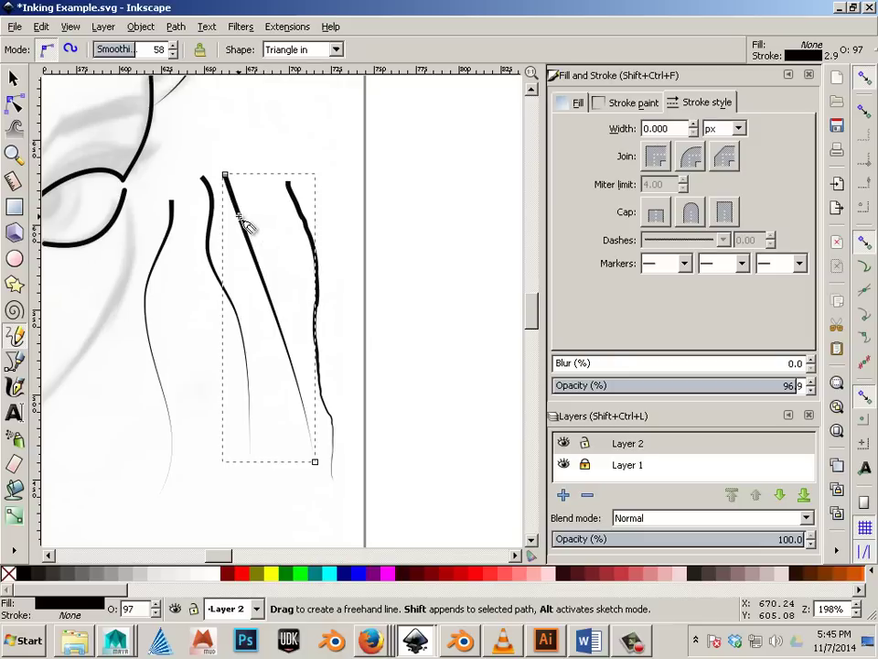
Thicken the straight diagonal test stroke by pulling out the stroke width control point at its upper end
left_click(16, 103)
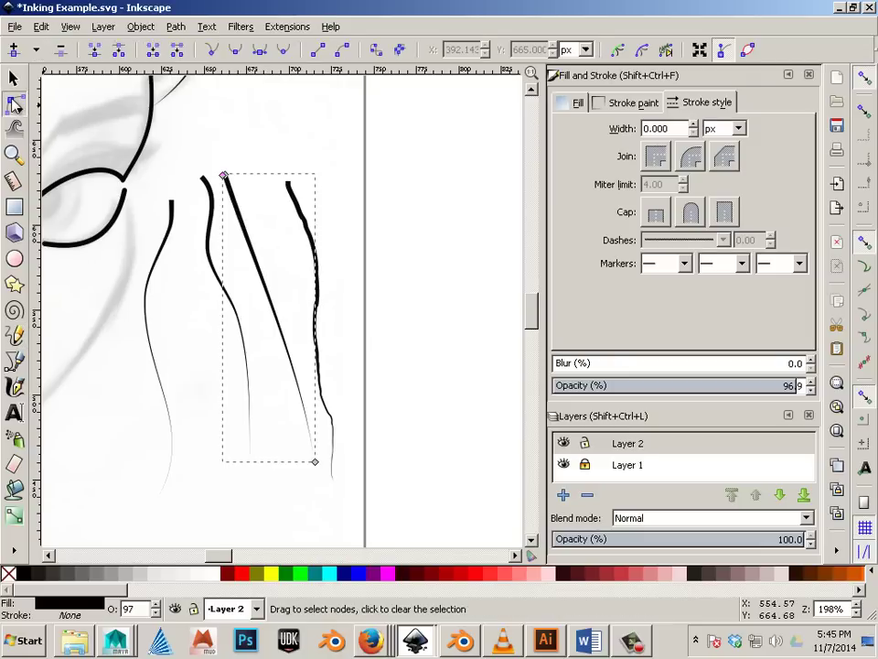
scroll(155, 213, "up", 2)
scroll(155, 213, "down", 3)
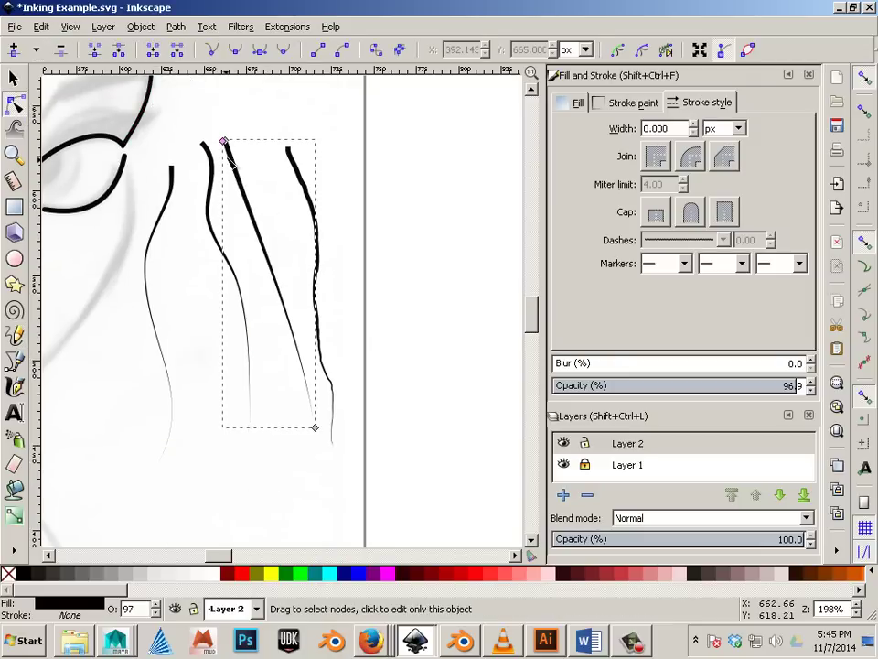
mouse_move(225, 145)
left_mouse_down()
mouse_move(244, 234)
mouse_move(263, 254)
mouse_move(313, 430)
mouse_move(235, 149)
mouse_move(235, 164)
left_mouse_up()
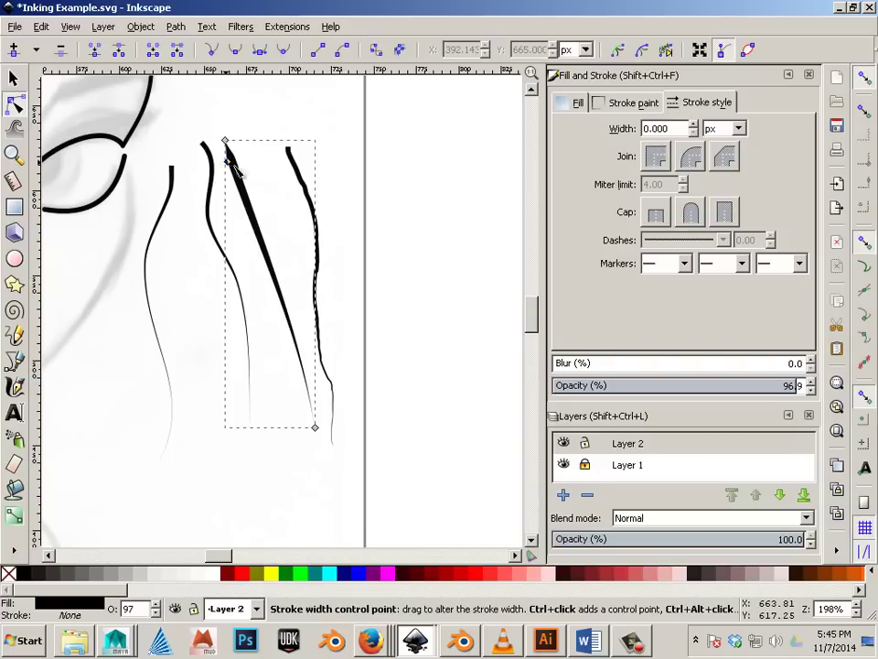
Thicken the rough low-smoothing stroke and the first wavy stroke using their upper stroke width control points
left_click(289, 149)
left_click_drag(287, 149, 280, 149)
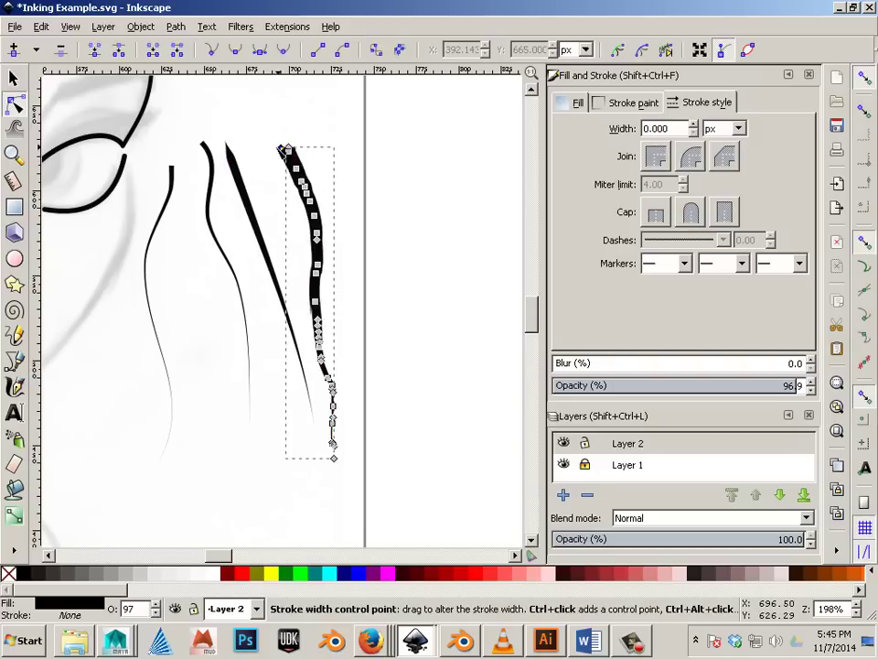
left_click(219, 231)
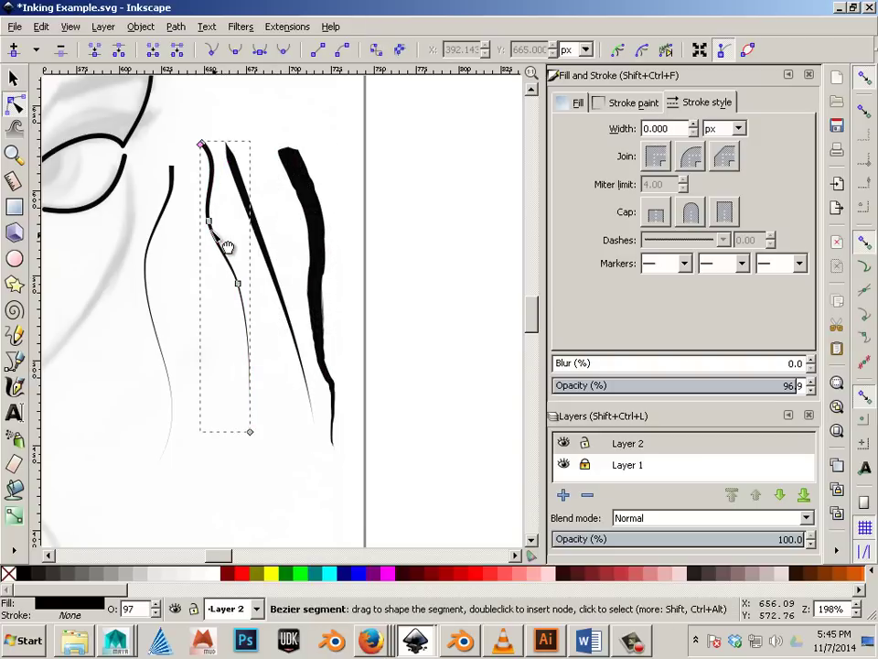
left_click_drag(200, 146, 205, 151)
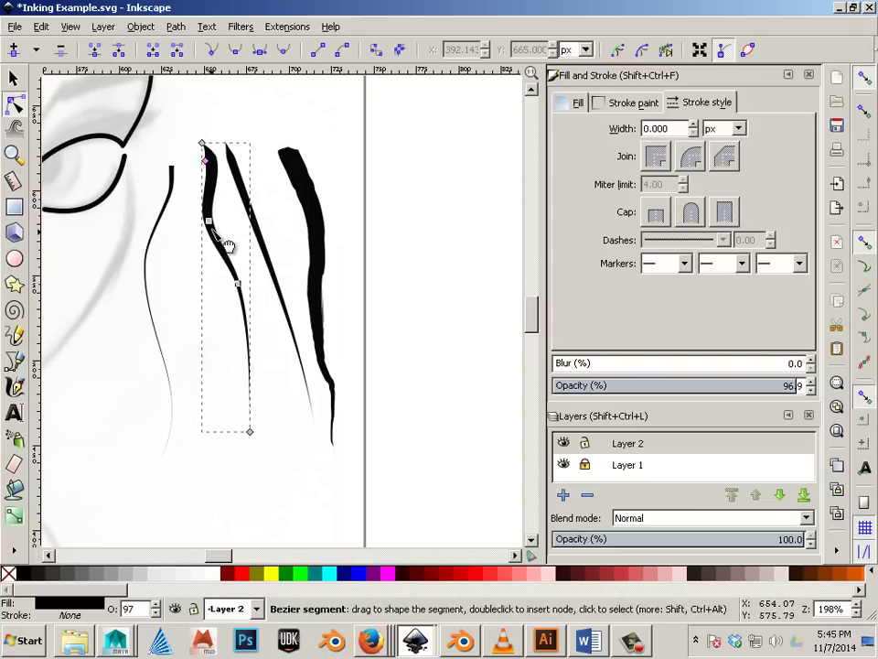
Widen the diagonal stroke further, bend it into a curve and shift its upper end node slightly inward
left_click(285, 284)
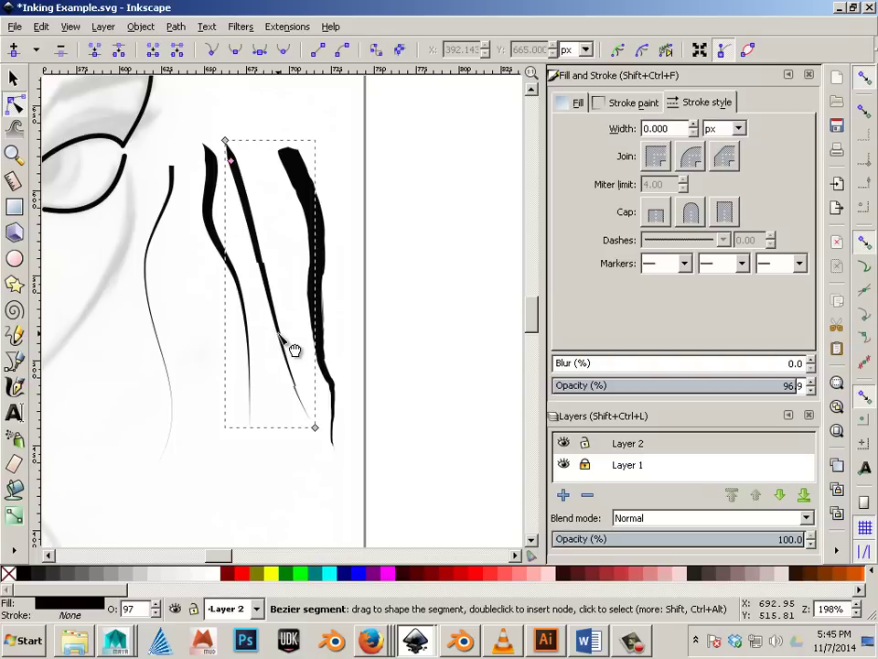
left_click_drag(228, 161, 241, 163)
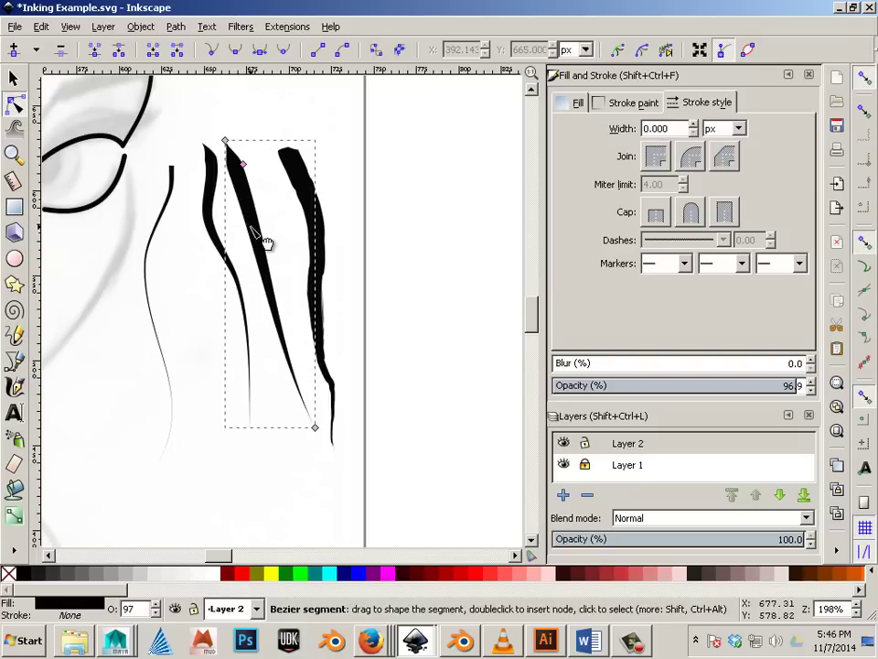
mouse_move(251, 229)
left_mouse_down()
mouse_move(268, 228)
mouse_move(266, 219)
left_mouse_up()
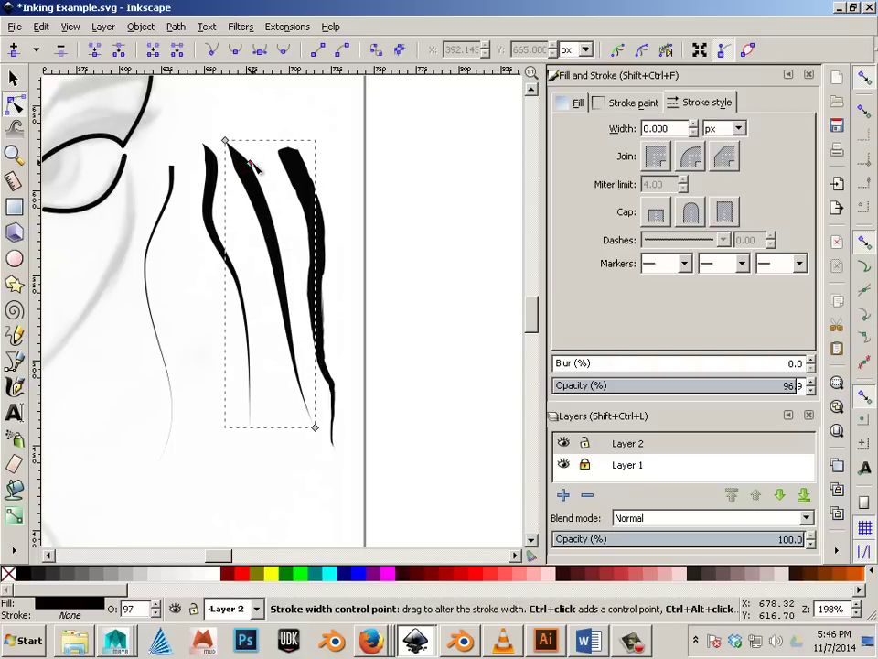
mouse_move(249, 163)
left_mouse_down()
mouse_move(259, 164)
mouse_move(231, 145)
left_mouse_up()
left_click_drag(290, 251, 286, 256)
key("Escape")
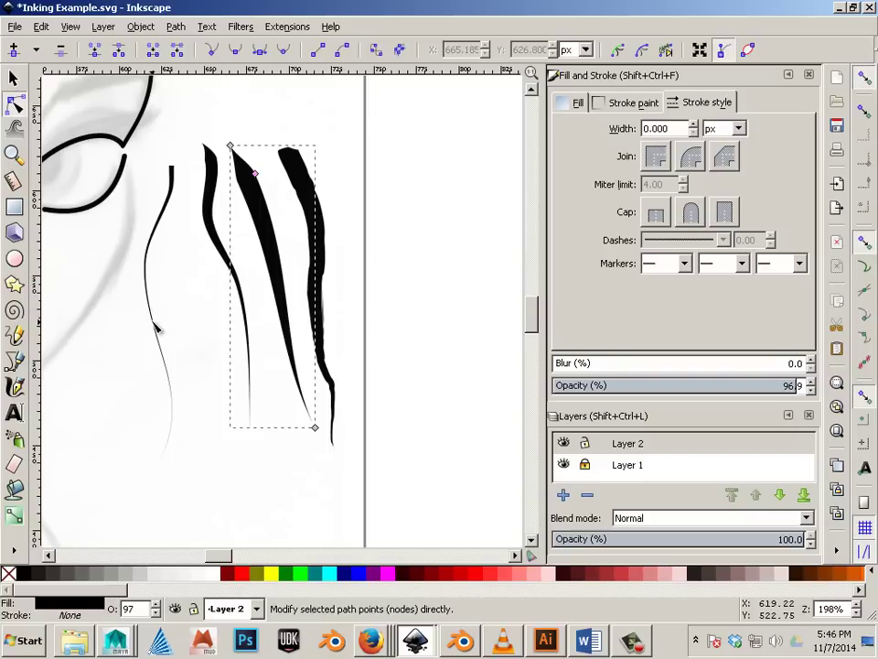
Remove the intermediate nodes of the thin stroke nearest the face and adjust its upper node handle to straighten the curve
left_click(161, 328)
mouse_move(166, 327)
left_mouse_down()
mouse_move(182, 340)
mouse_move(156, 327)
left_mouse_up()
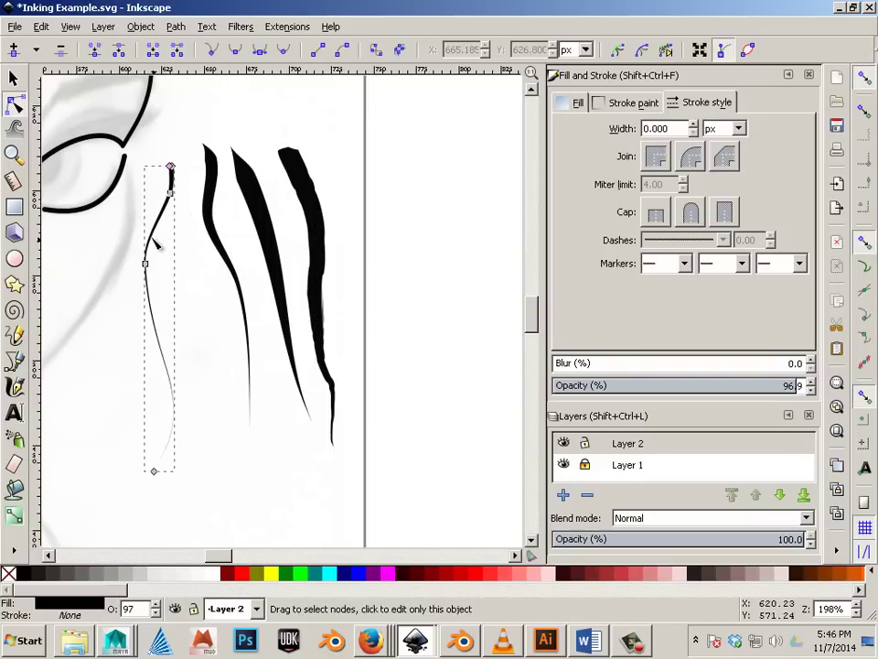
left_click_drag(153, 239, 148, 272)
left_click(62, 52)
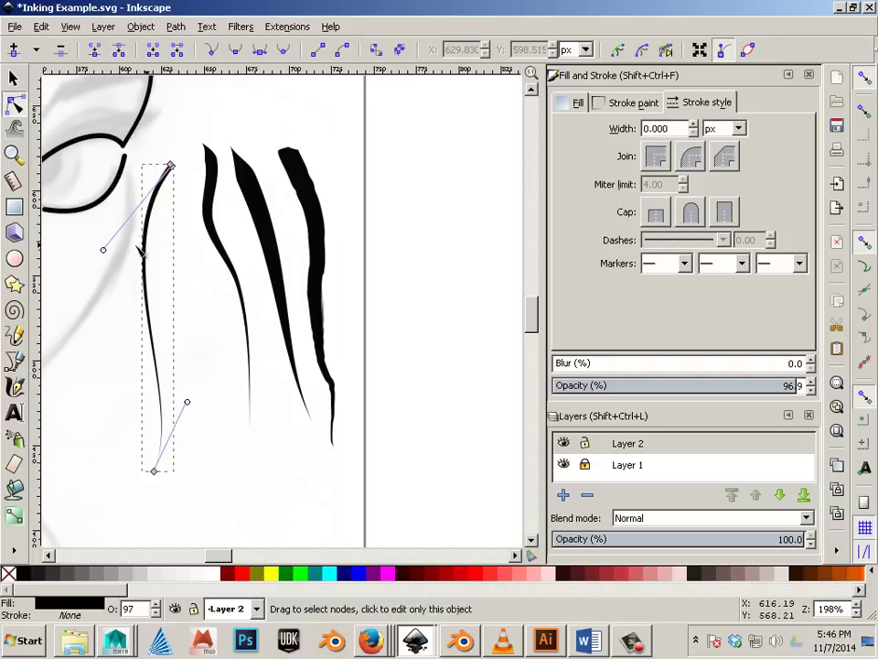
left_click_drag(108, 299, 153, 288)
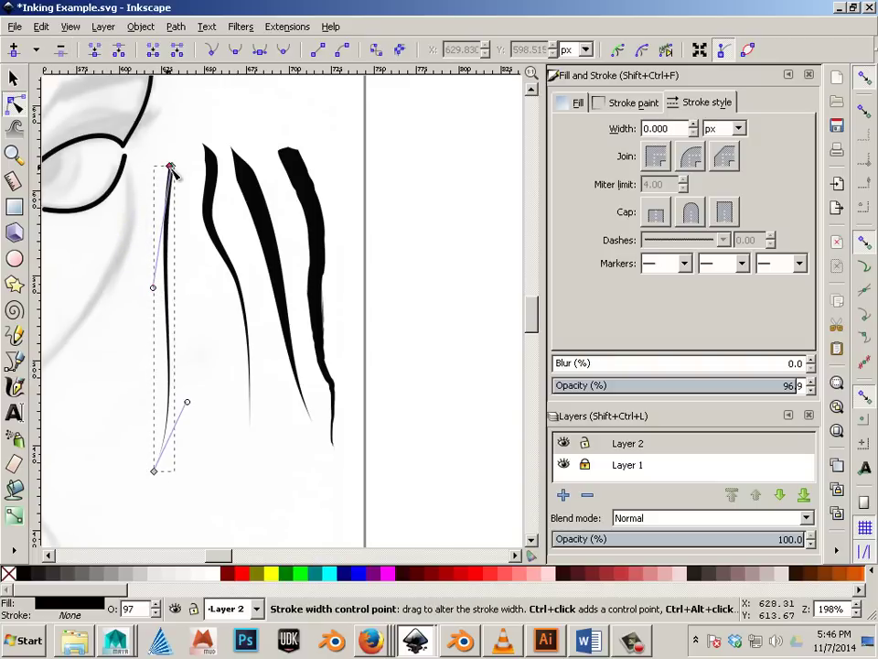
Thicken the stroke nearest the face by pulling out the stroke width control point near its upper end
left_click_drag(171, 173, 162, 203)
left_click(119, 283)
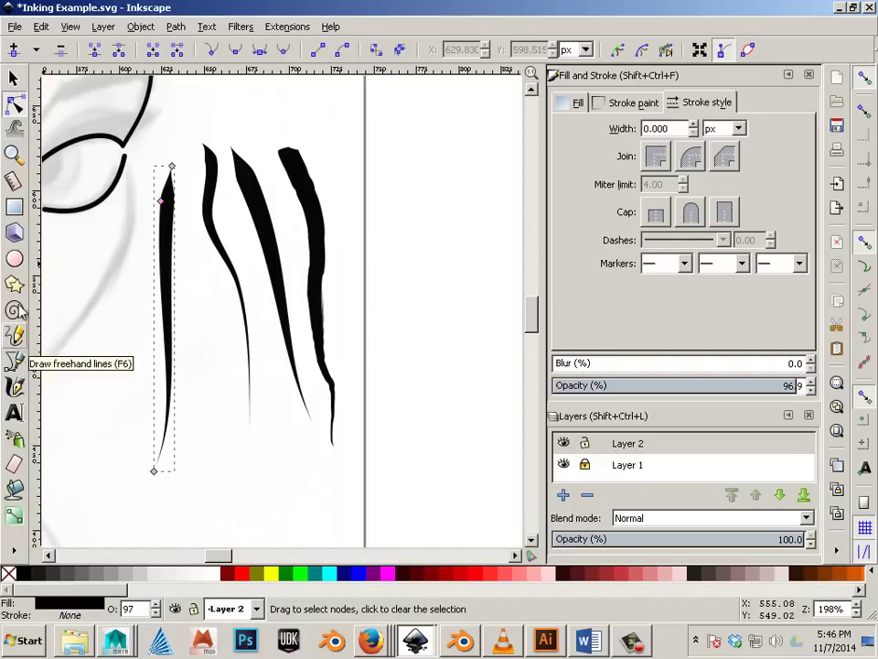
Delete all four tapered test strokes beside the face
left_click(14, 79)
left_click_drag(384, 508, 153, 167)
key("Delete")
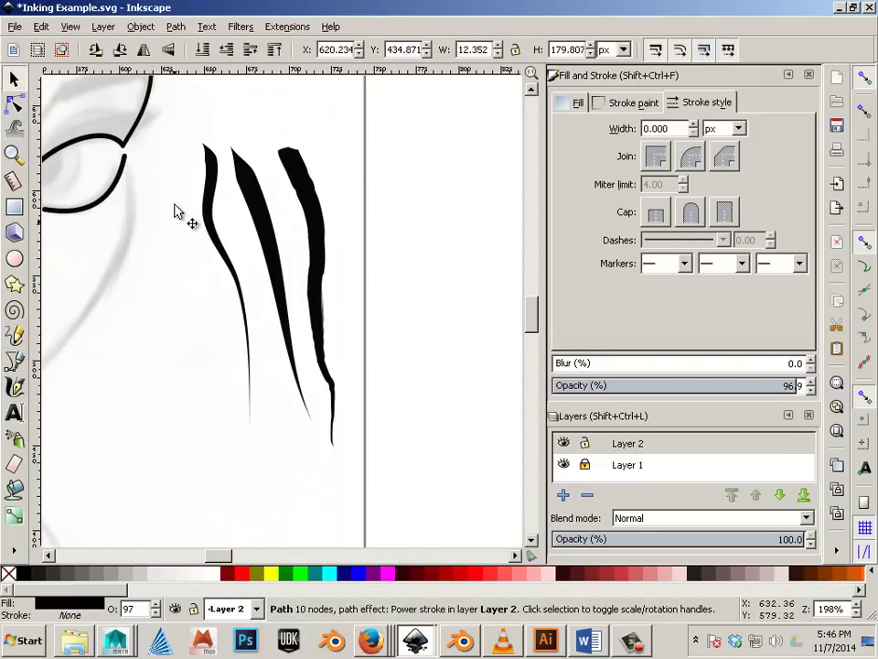
left_click(213, 198)
key("Delete")
left_click(255, 205)
key("Delete")
left_click(305, 202)
key("Delete")
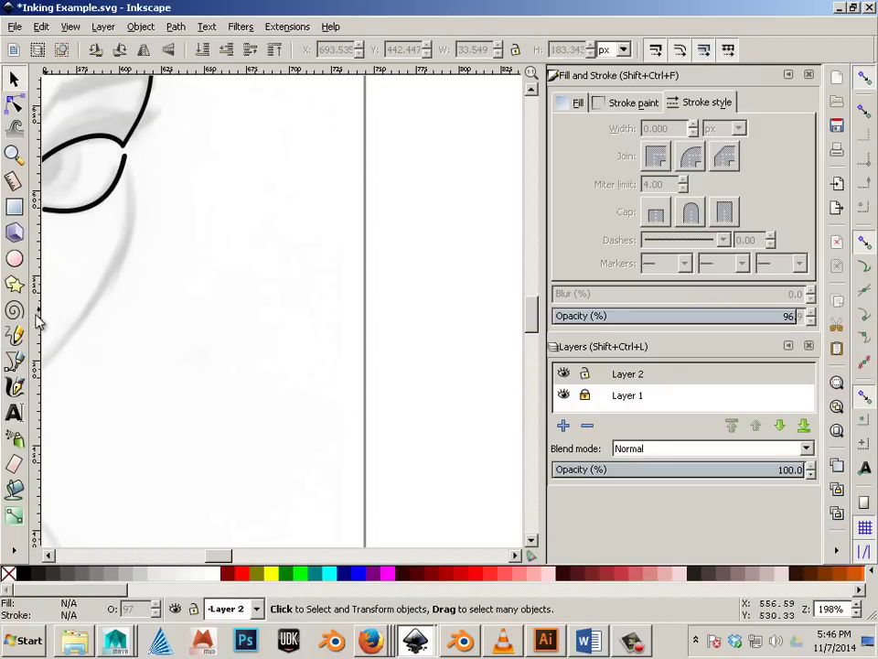
Draw an open three-segment zigzag path with the Pen tool in the empty area beside the face
left_click(14, 361)
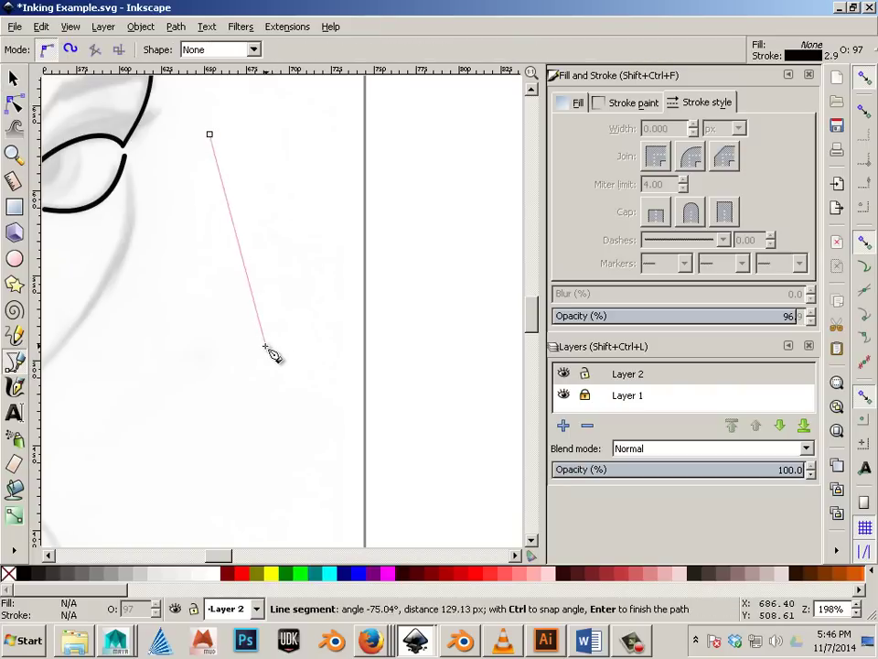
left_click(331, 279)
left_click(188, 472)
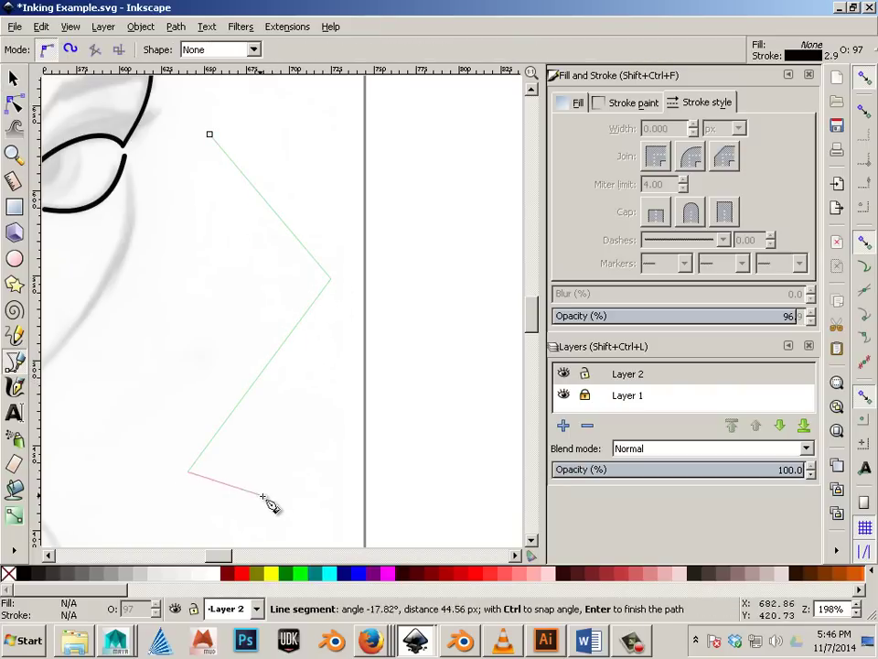
left_click(291, 508)
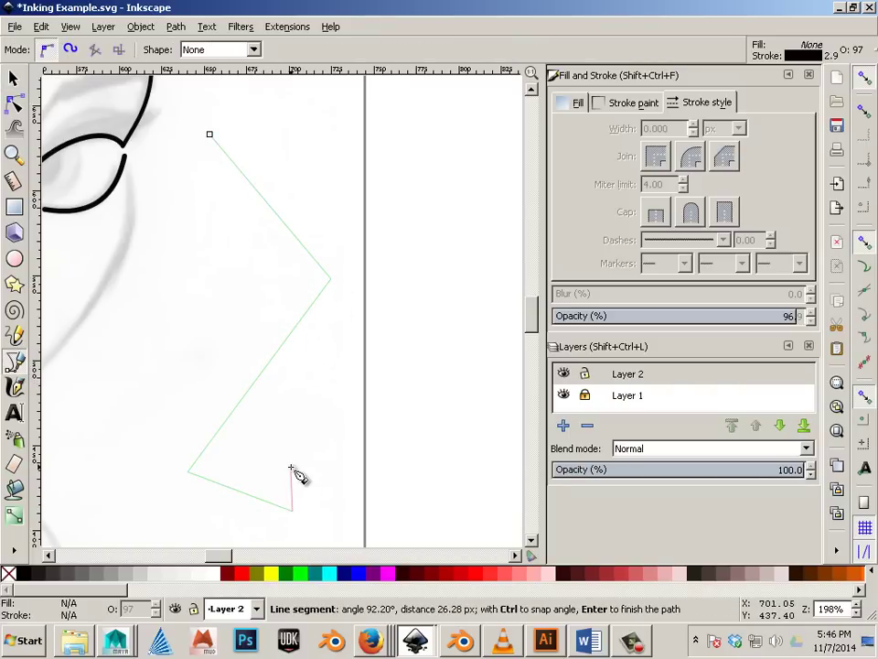
key("Return")
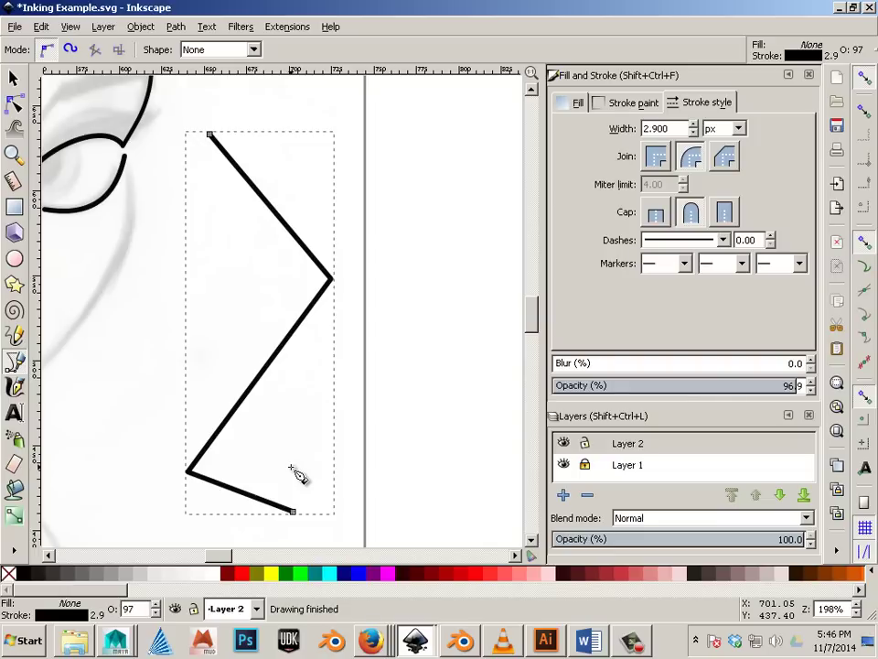
Bend the straight segments of the zigzag path into curves by reshaping them with the Node tool
left_click(13, 107)
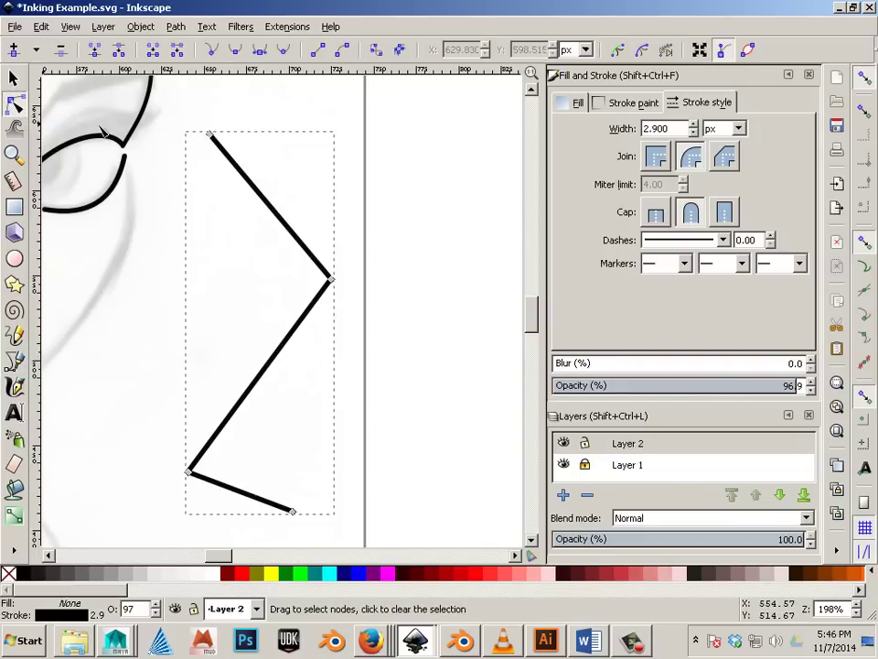
left_click_drag(278, 208, 289, 199)
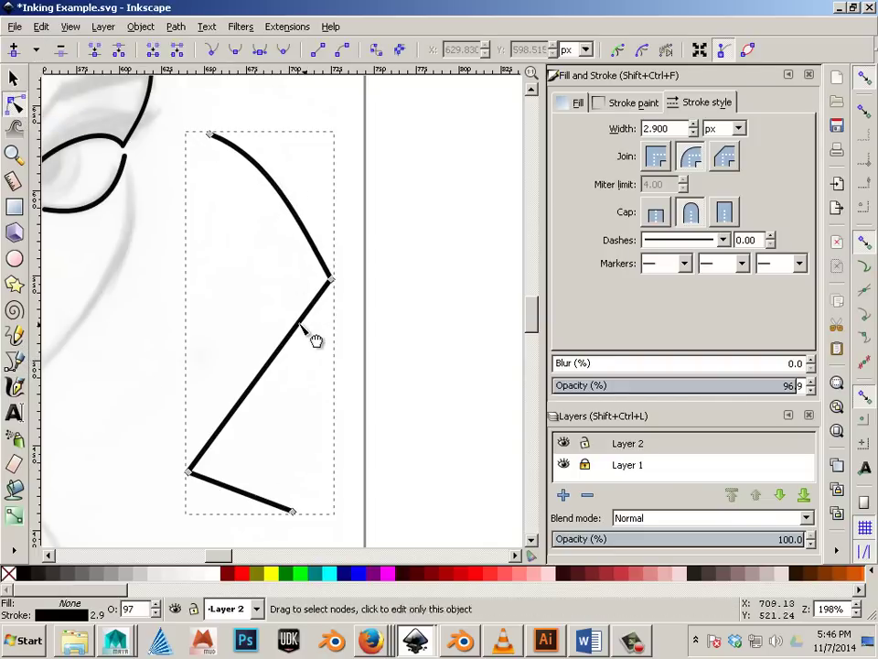
left_click_drag(313, 338, 259, 440)
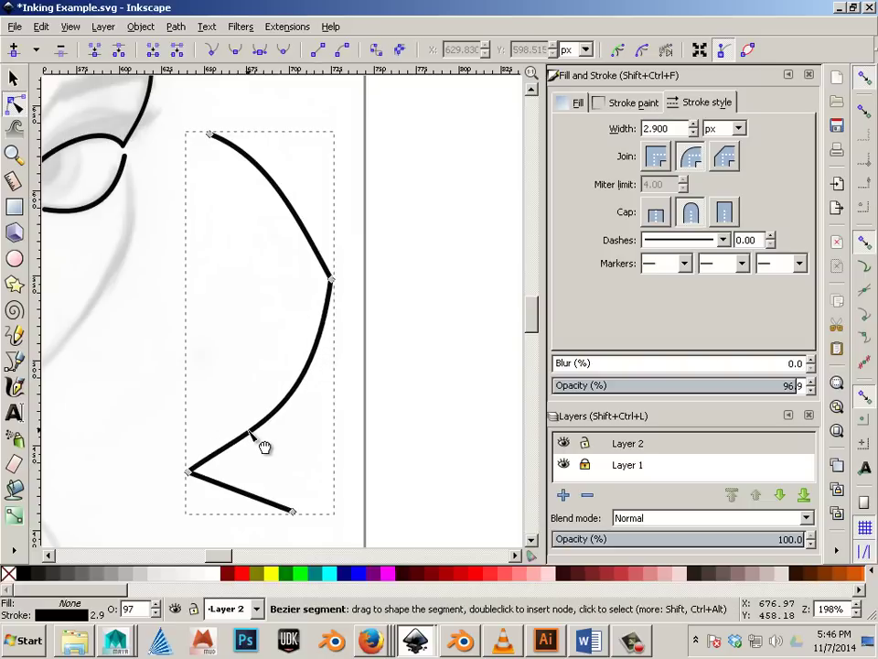
left_click_drag(236, 494, 256, 495)
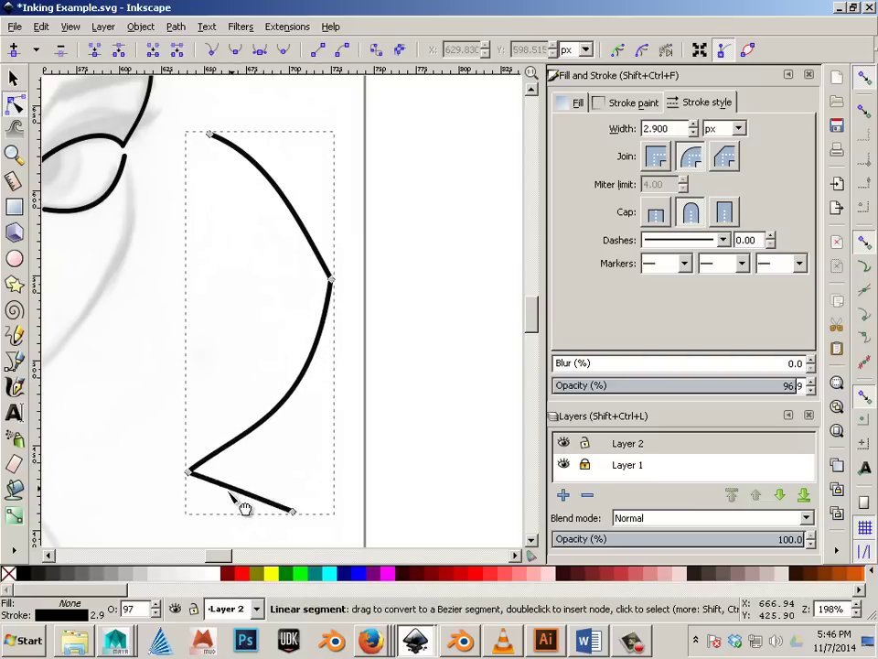
Shift the path's lower corner node up and inward, and adjust its handles to round the lower bend
left_click_drag(189, 472, 216, 434)
left_click_drag(281, 394, 225, 345)
left_click_drag(239, 486, 218, 496)
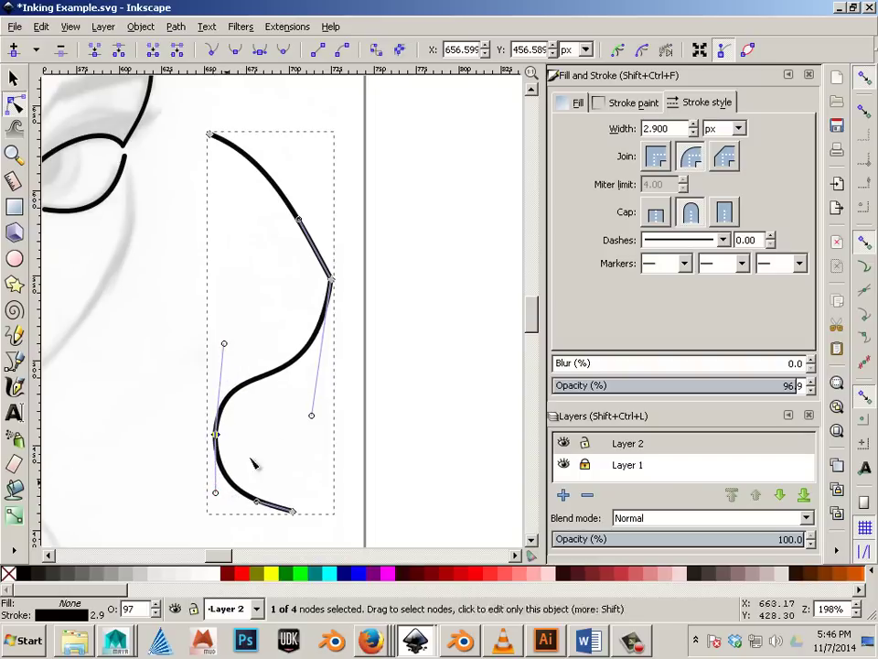
Move the path's outer corner node slightly inward, make it smooth and adjust its upper handle
left_click(286, 304)
left_click_drag(332, 279, 317, 274)
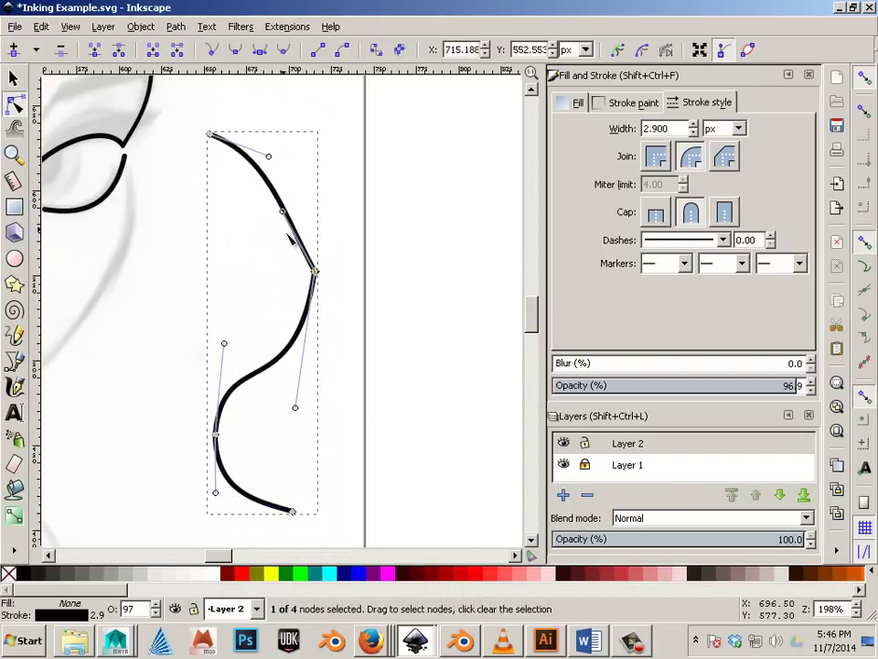
left_click(233, 49)
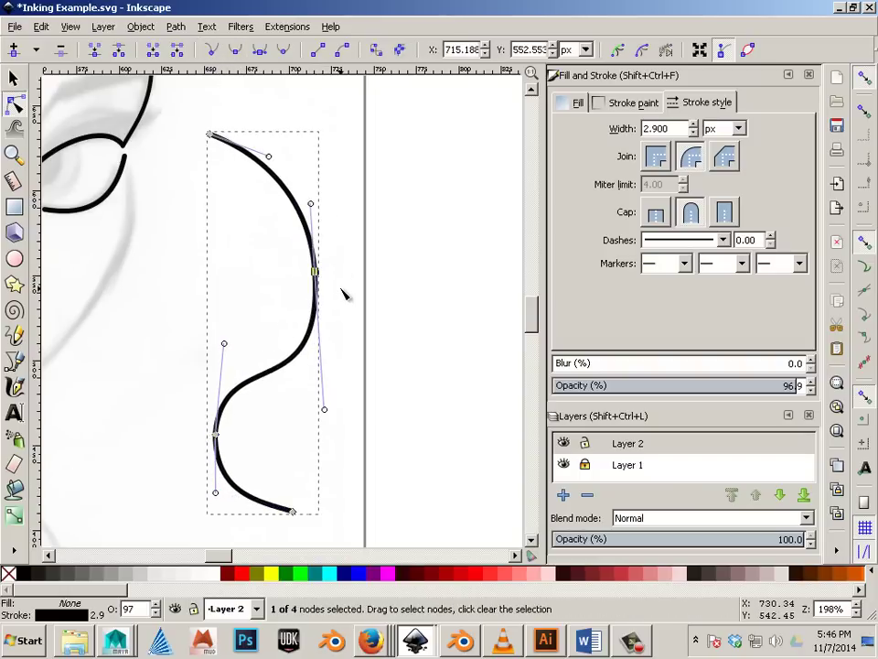
mouse_move(312, 203)
left_mouse_down()
mouse_move(290, 206)
mouse_move(335, 211)
mouse_move(320, 206)
left_mouse_up()
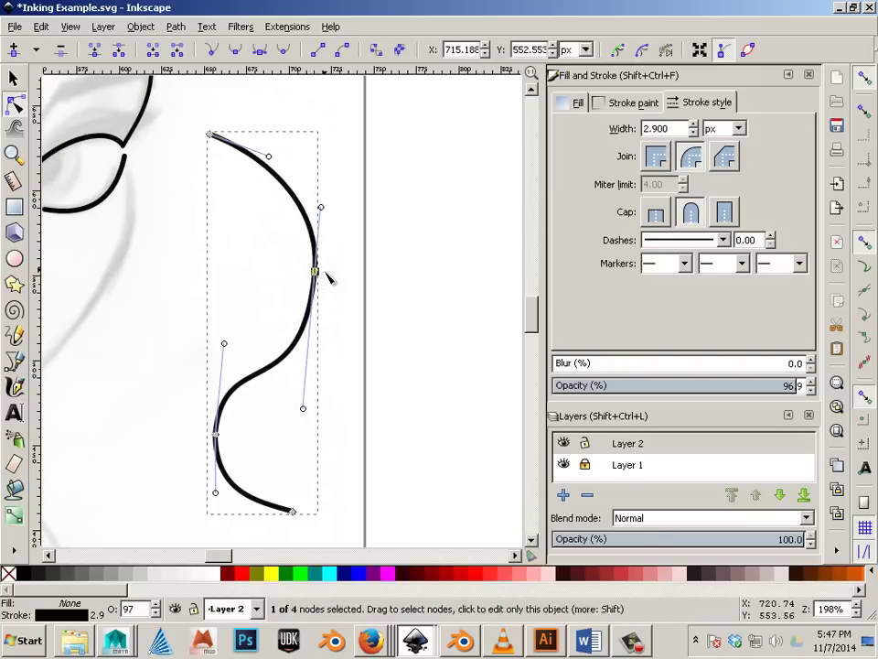
Shift the smooth outer node slightly down, delete it, and reshape the remaining long curve segment
left_click_drag(316, 275, 327, 298)
key("Delete")
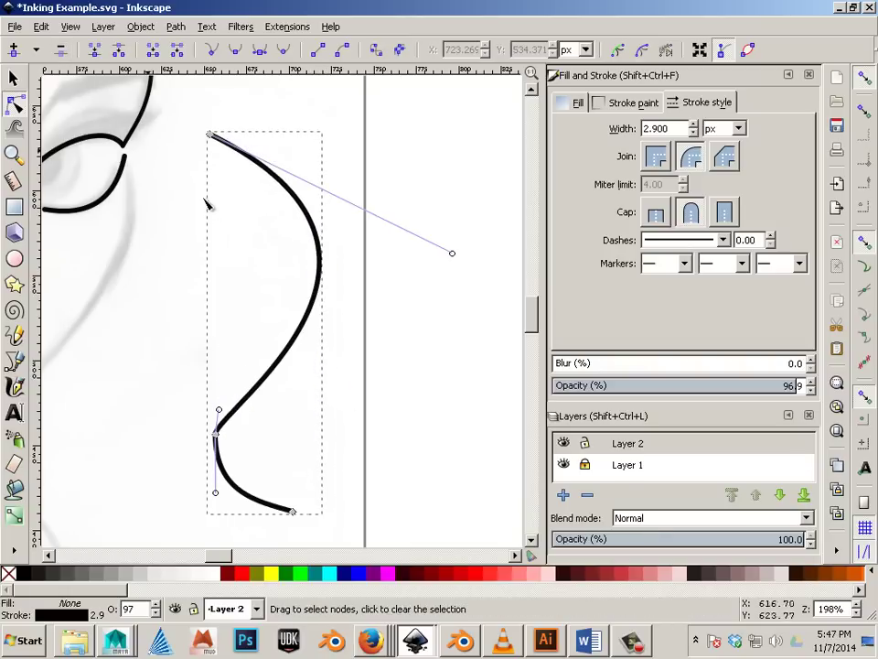
mouse_move(300, 358)
left_mouse_down()
mouse_move(324, 388)
mouse_move(287, 345)
left_mouse_up()
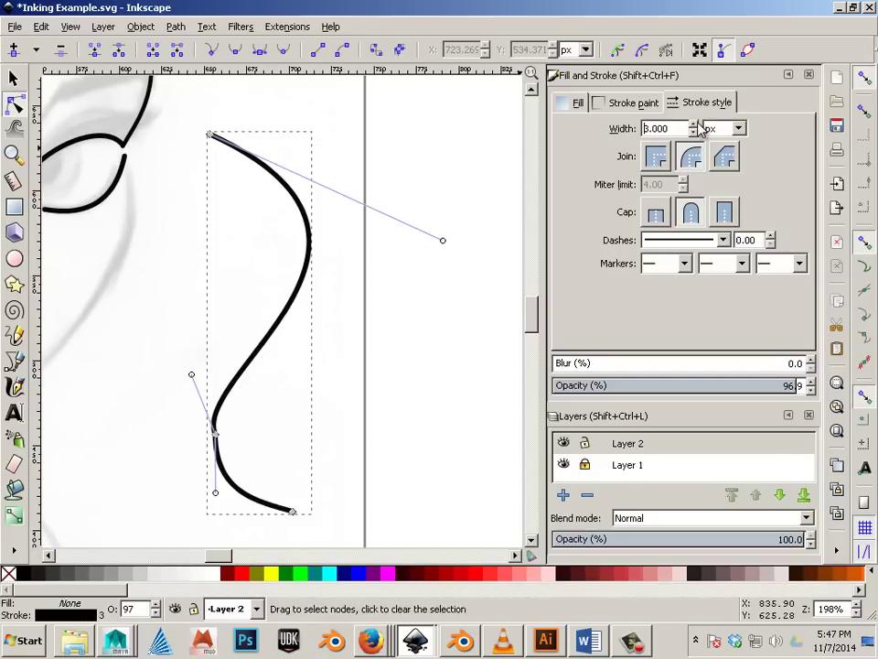
Try a much thicker stroke on the curved path, then settle its stroke width at 9.7 px
scroll(698, 129, "up", 10)
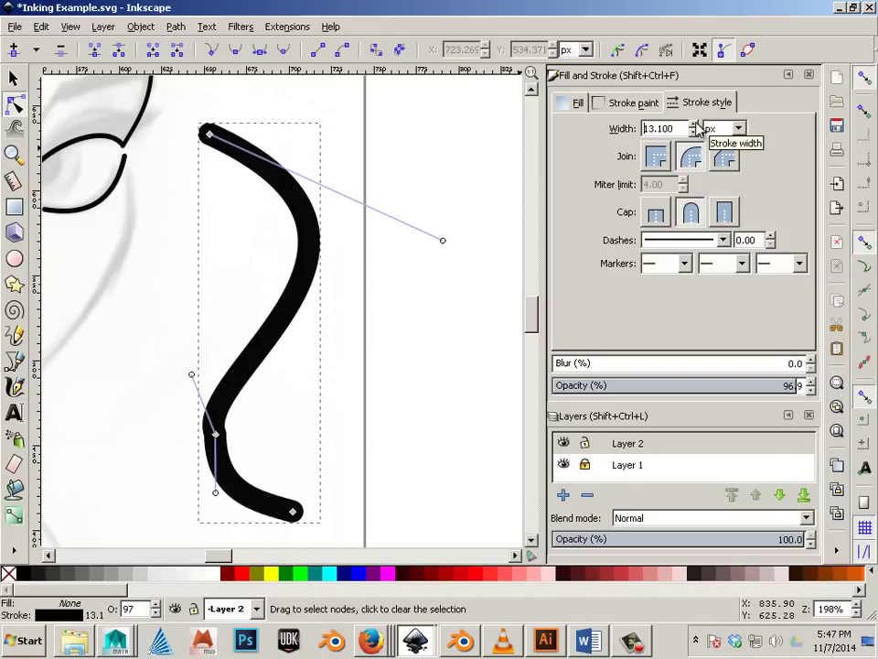
scroll(698, 129, "down", 10)
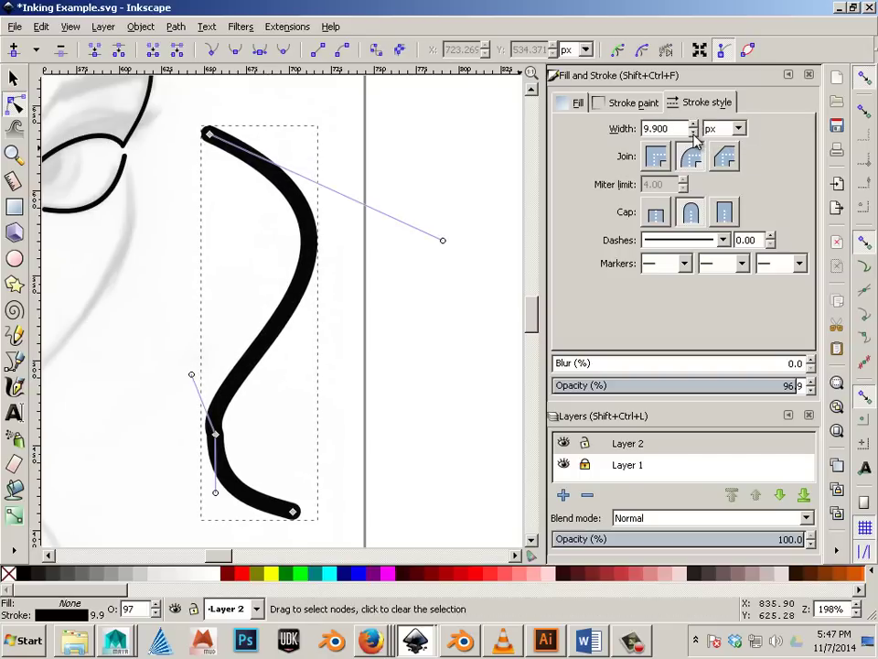
Examine the Pen tool's preferences for the style of new objects
left_click(70, 27)
mouse_move(41, 30)
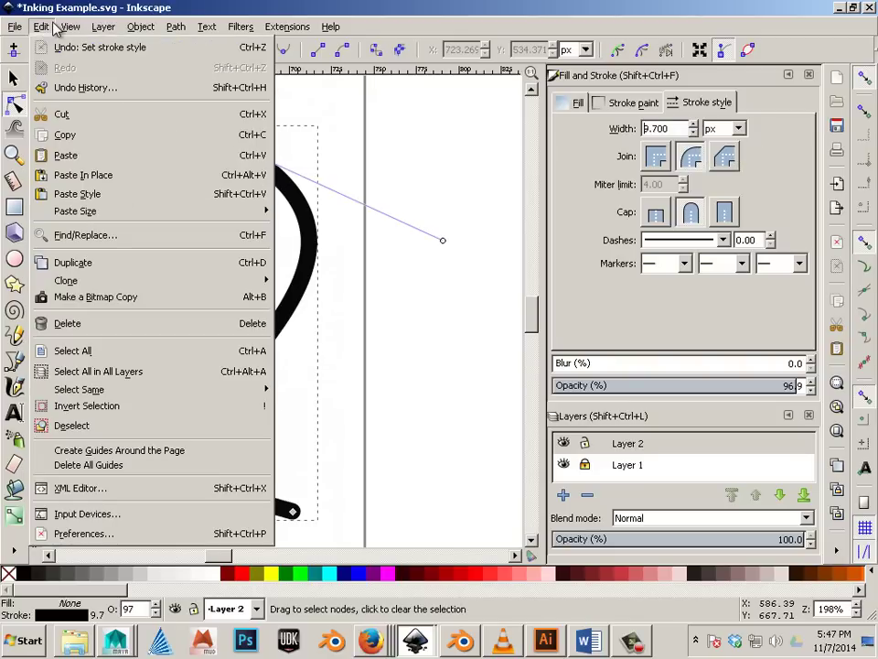
mouse_move(103, 26)
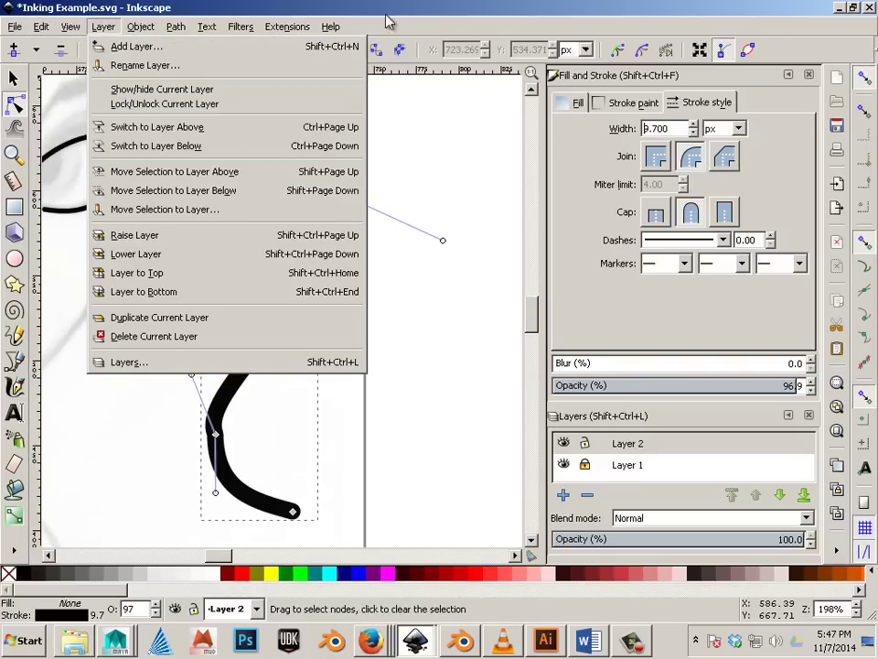
left_click(387, 22)
double_click(15, 363)
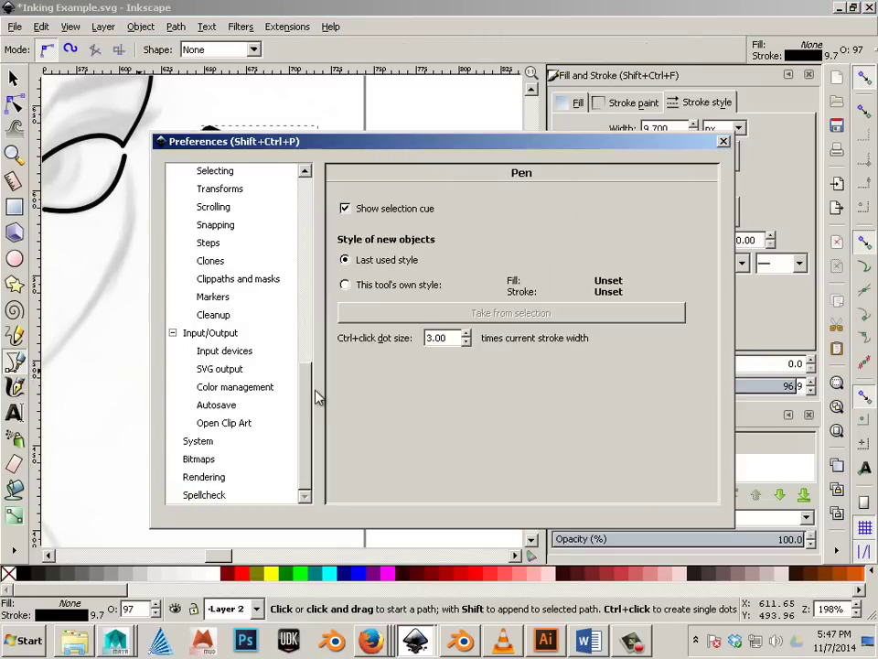
left_click_drag(309, 395, 280, 271)
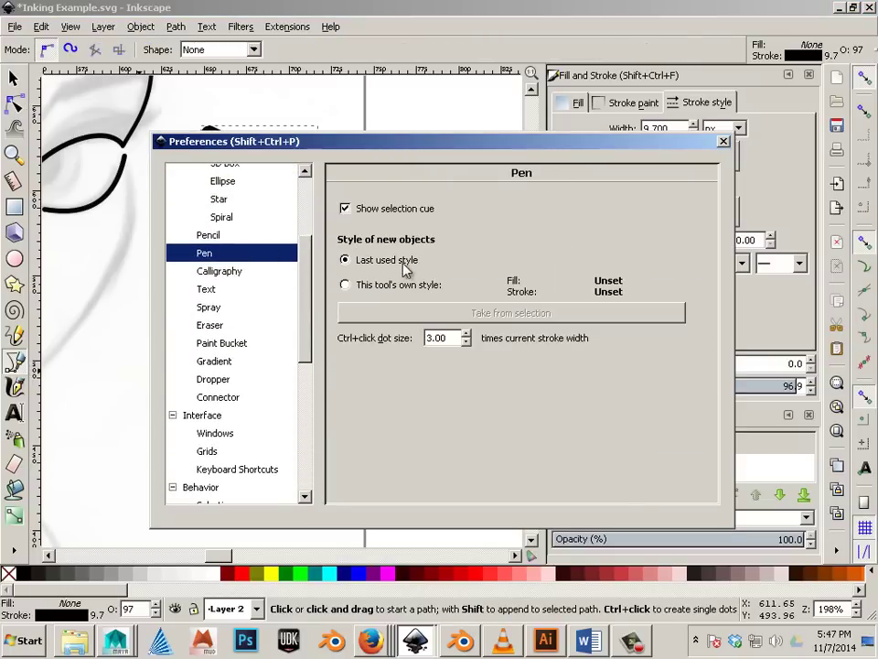
left_click(725, 142)
Delete the thick curved test path beside the face
left_click(13, 79)
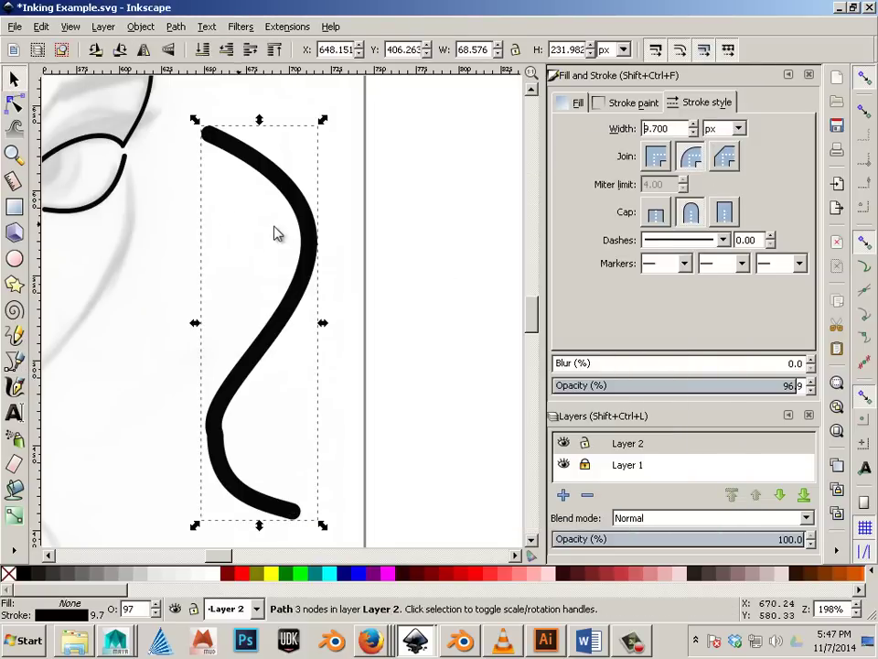
left_click(305, 236)
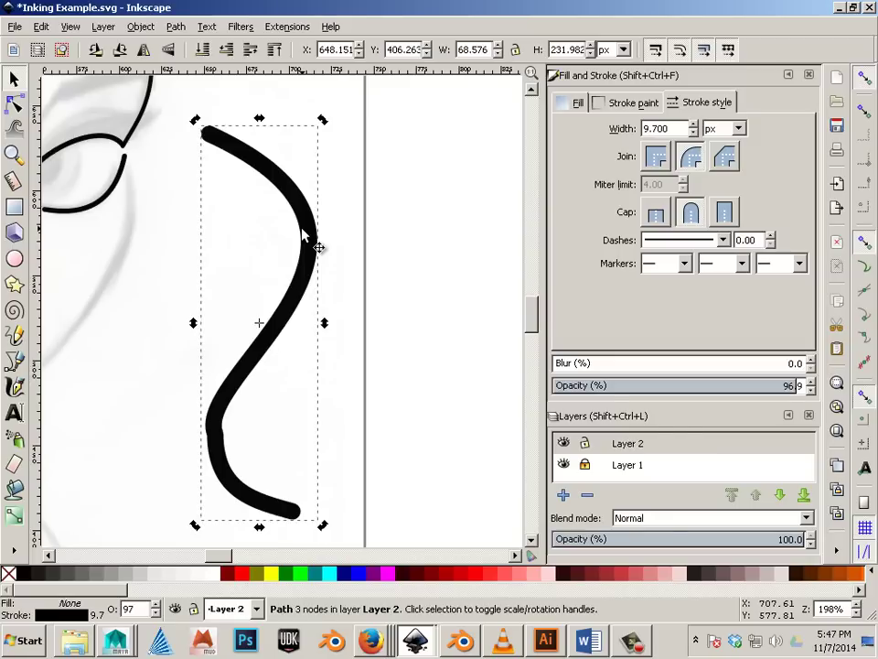
key("Delete")
Draw the jawline as one open Pen path from the far eye's outer corner around the chin and up to the ear
key("space")
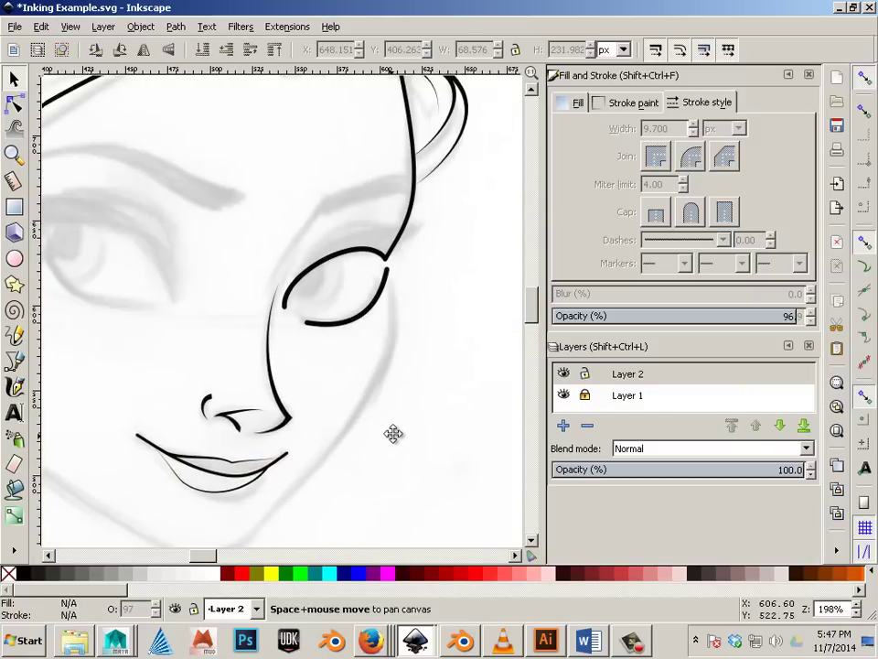
key("space")
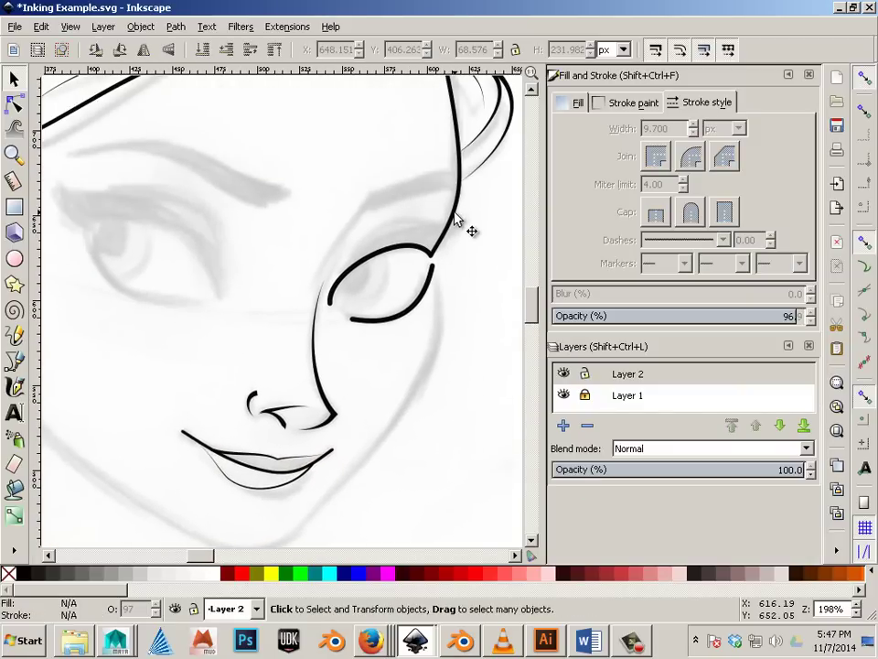
left_click(456, 218)
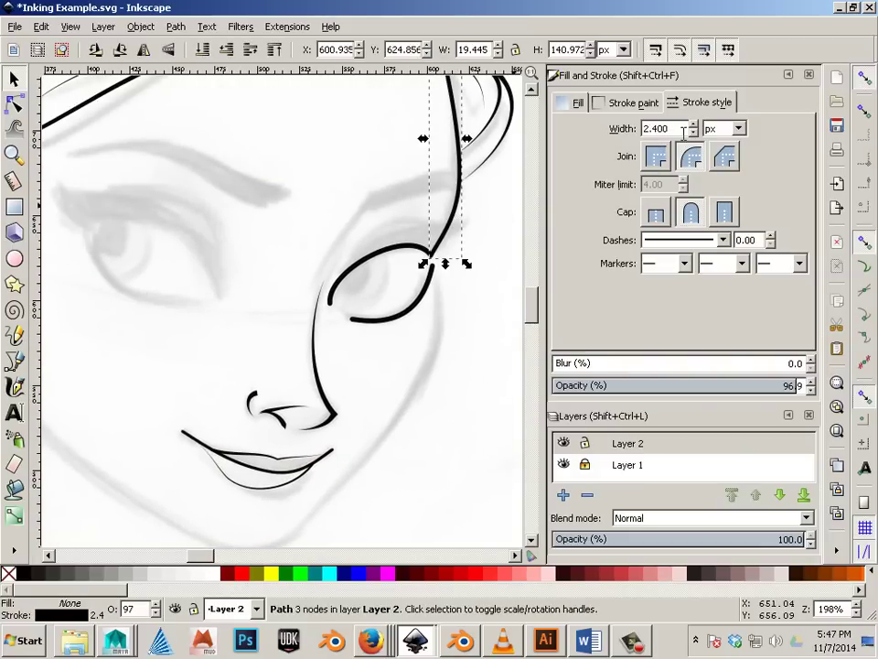
left_click(15, 362)
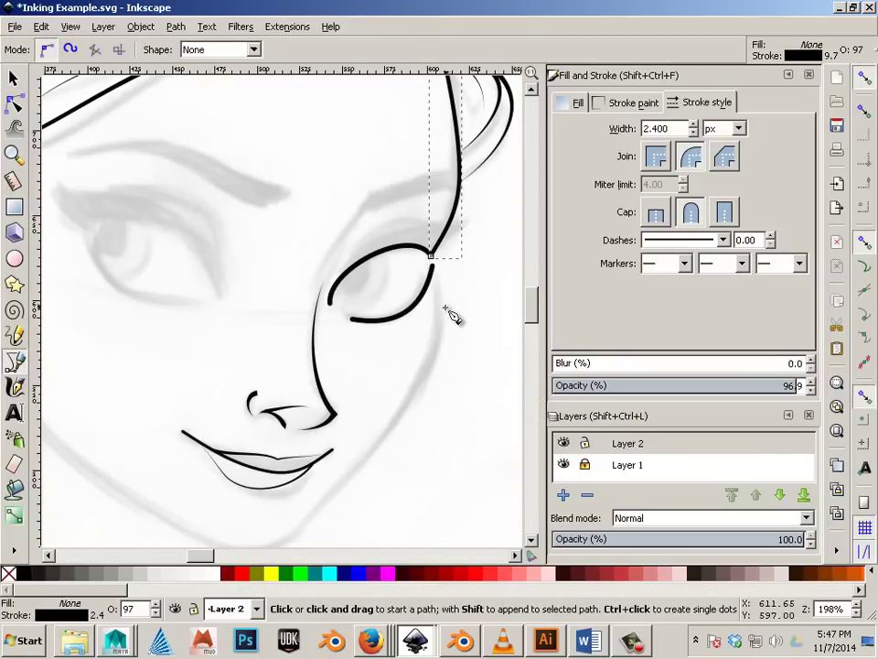
left_click_drag(435, 279, 441, 346)
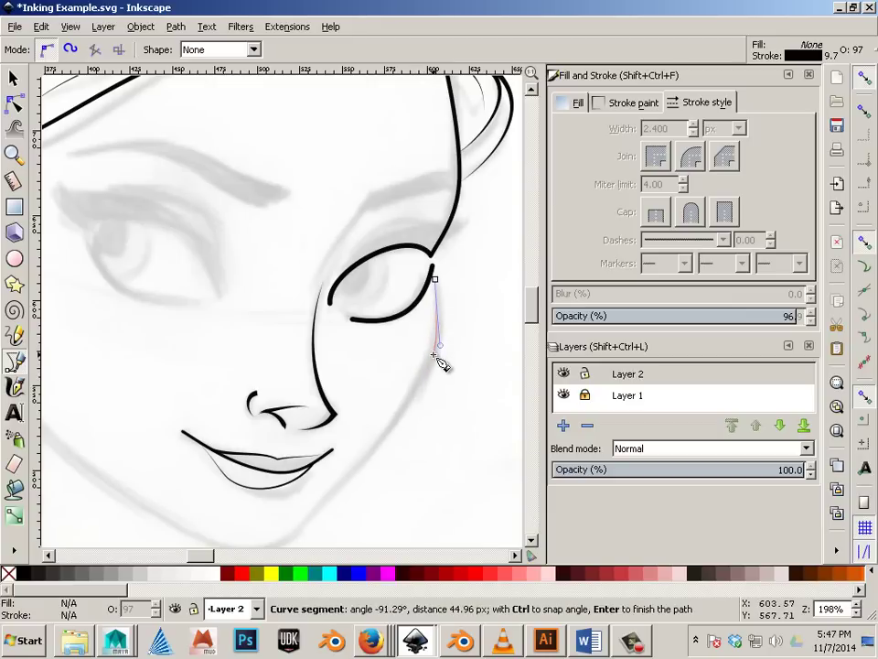
left_click(440, 346)
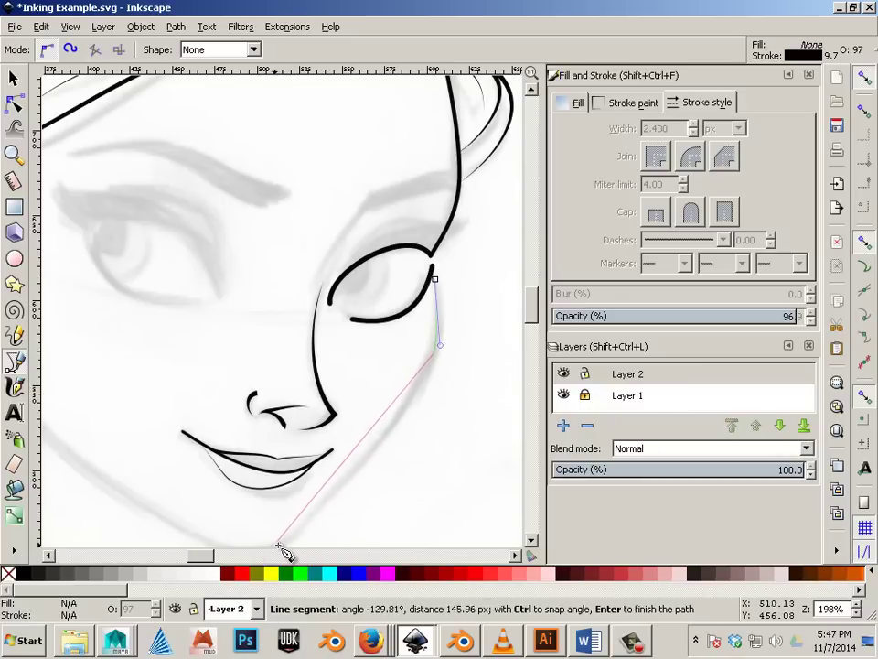
left_click(275, 545)
left_click(215, 546)
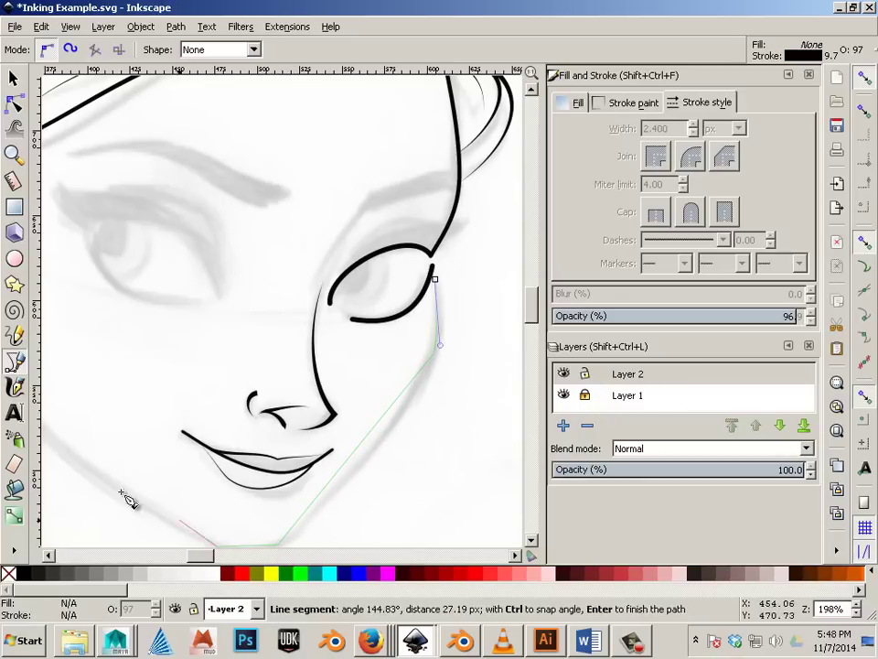
left_click_drag(202, 555, 197, 556)
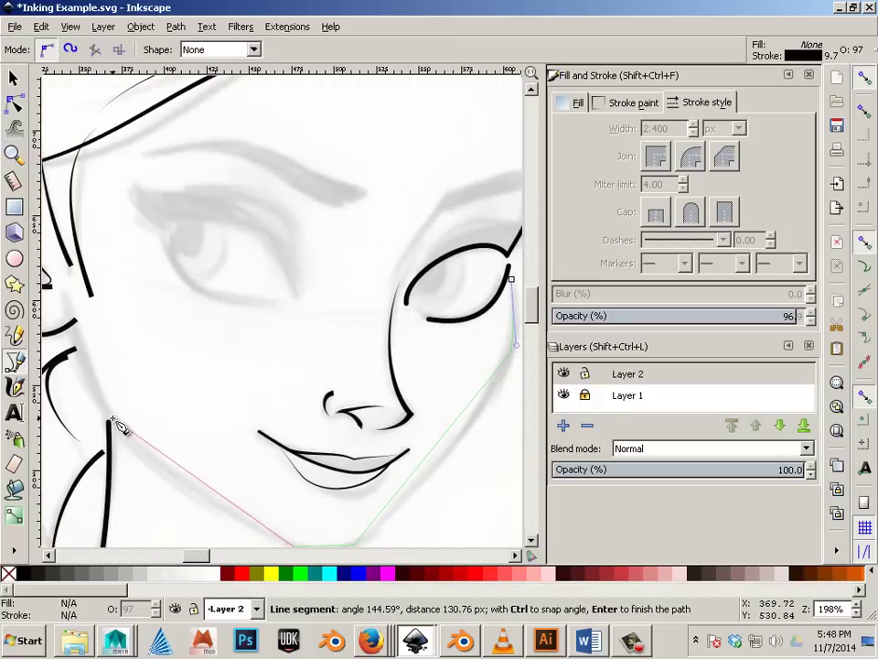
left_click(111, 417)
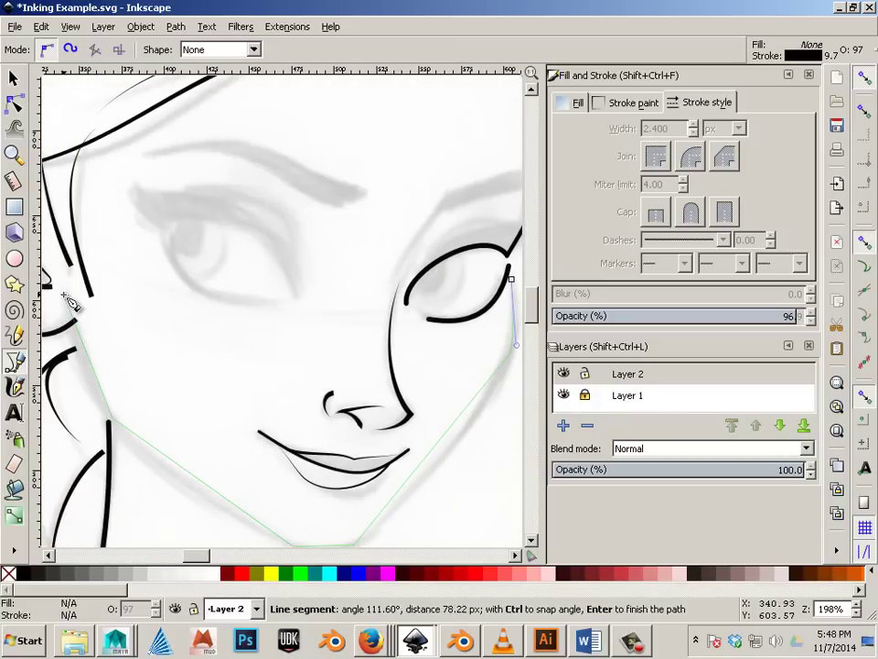
double_click(64, 294)
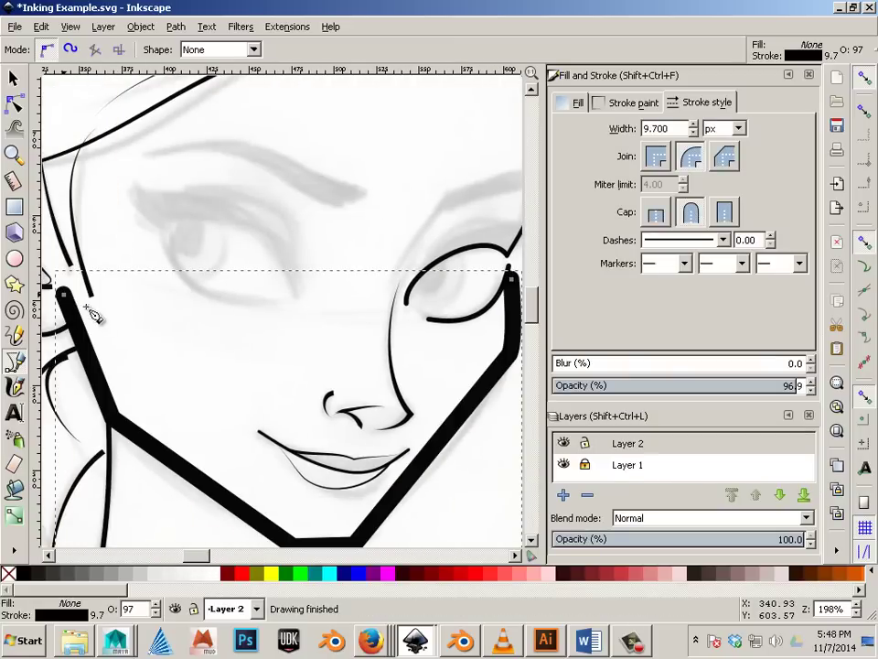
Try thinner and thicker strokes on the jawline path and settle its stroke width at 2.4 px
key("s")
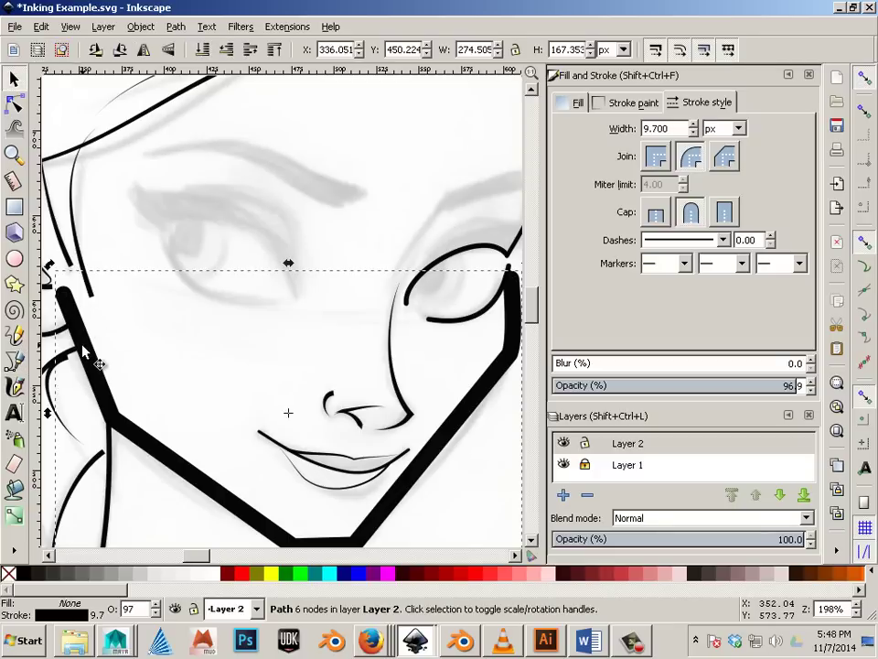
left_click(694, 135)
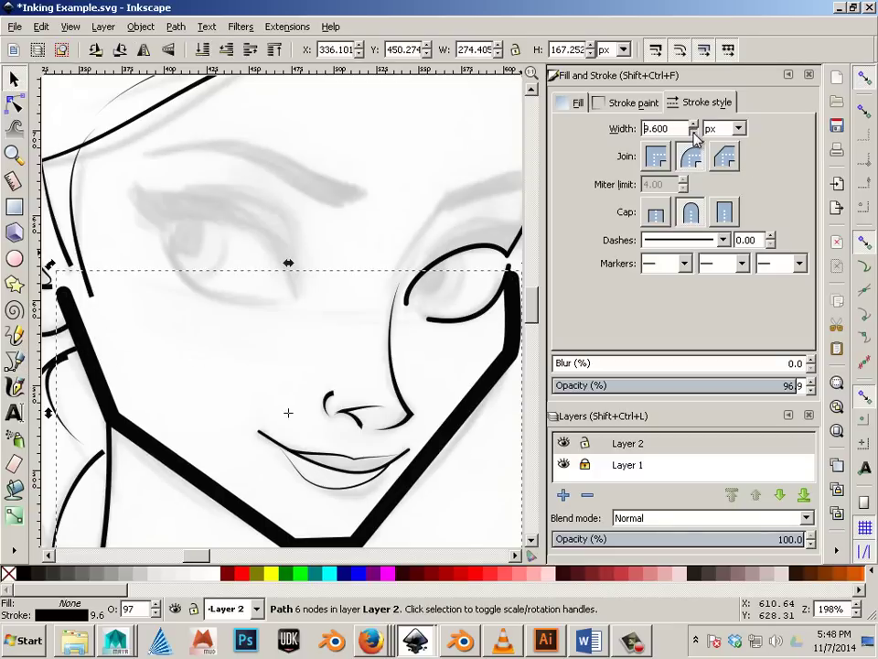
left_click(694, 125)
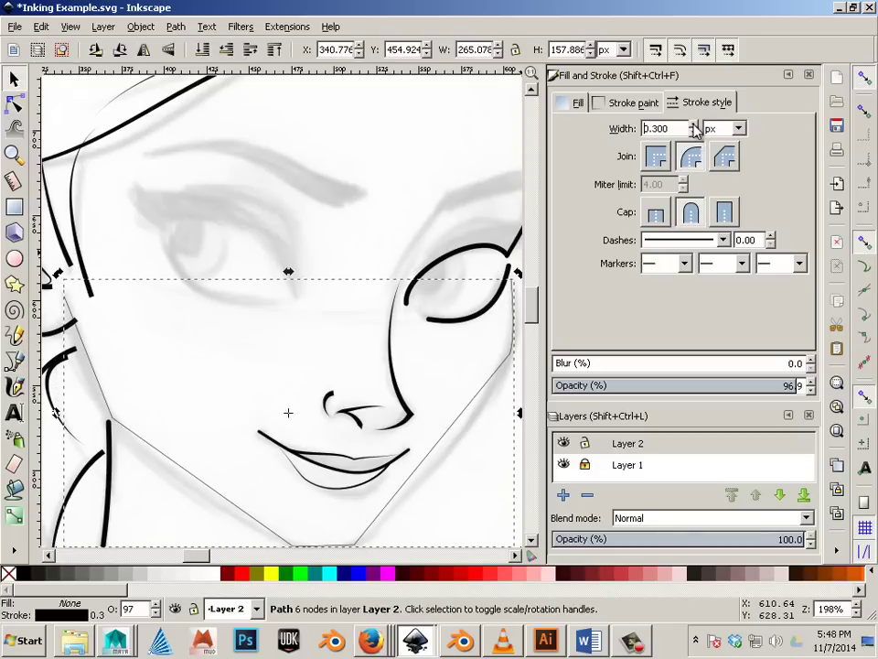
left_click(694, 125)
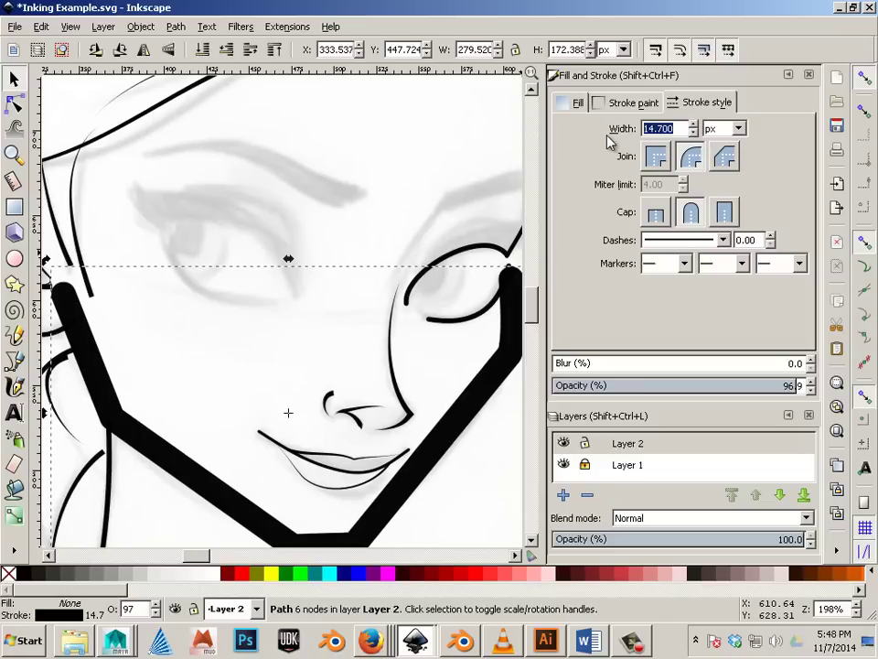
type("2.4")
key("Return")
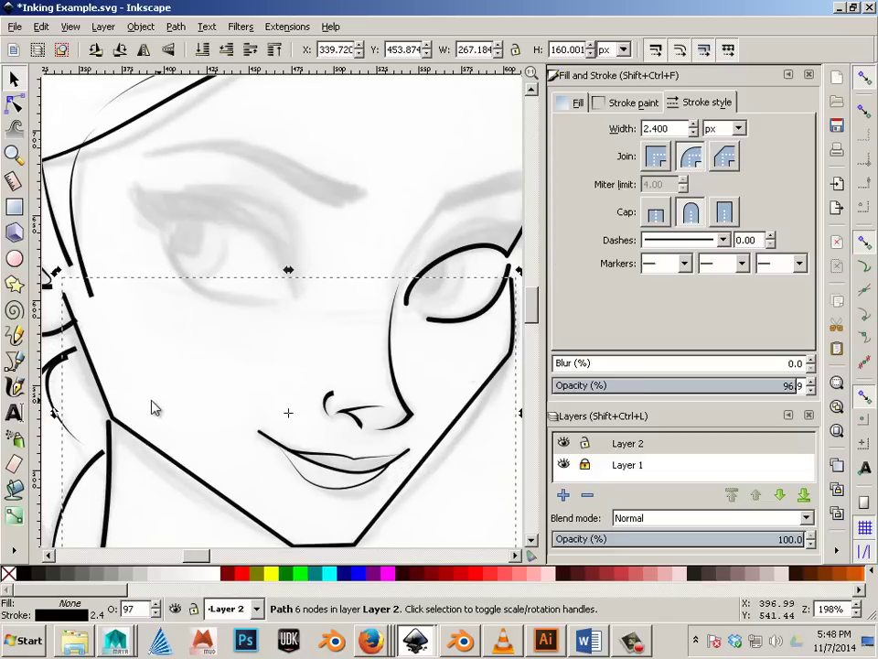
Bend the jawline's straight segments into curves that follow the sketch along the near cheek, the chin and the far jaw
left_click(16, 107)
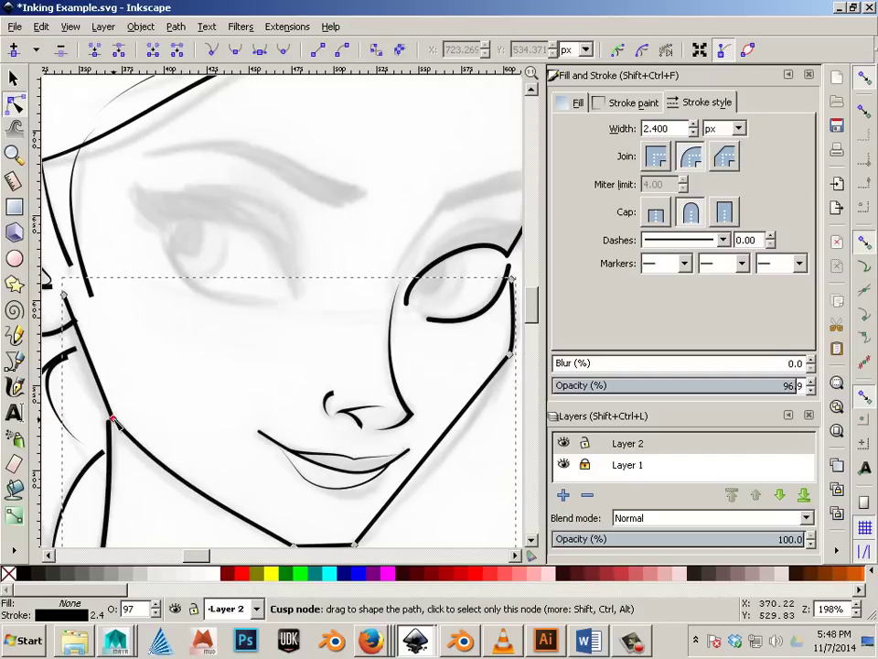
left_click(112, 419)
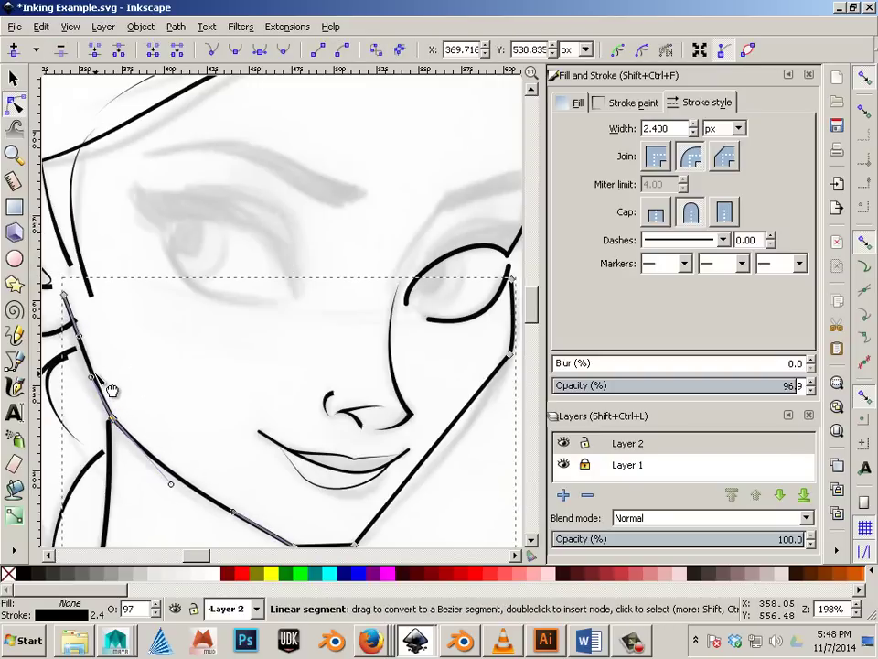
scroll(366, 478, "down", 3)
scroll(366, 478, "up", 2)
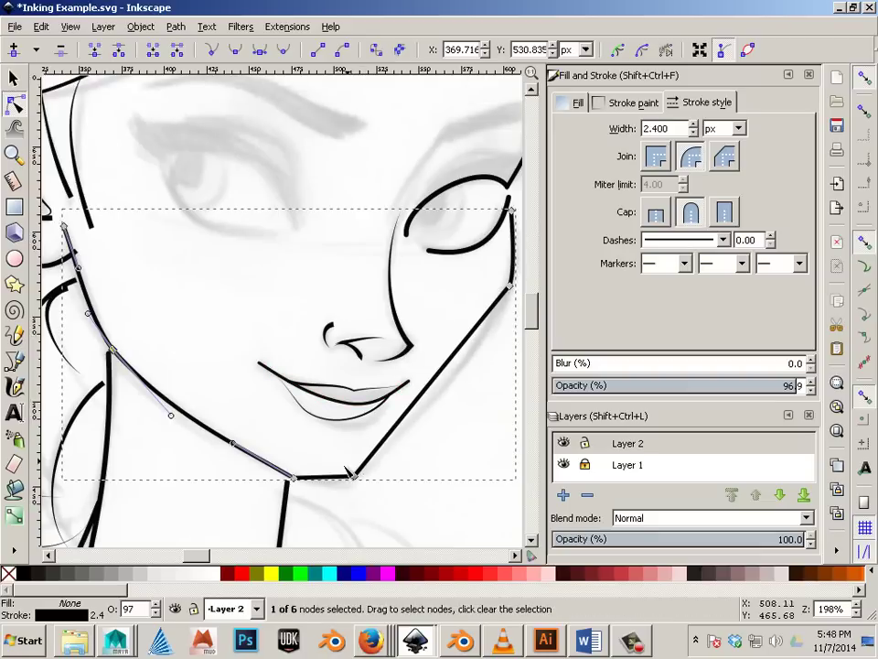
left_click_drag(326, 477, 328, 487)
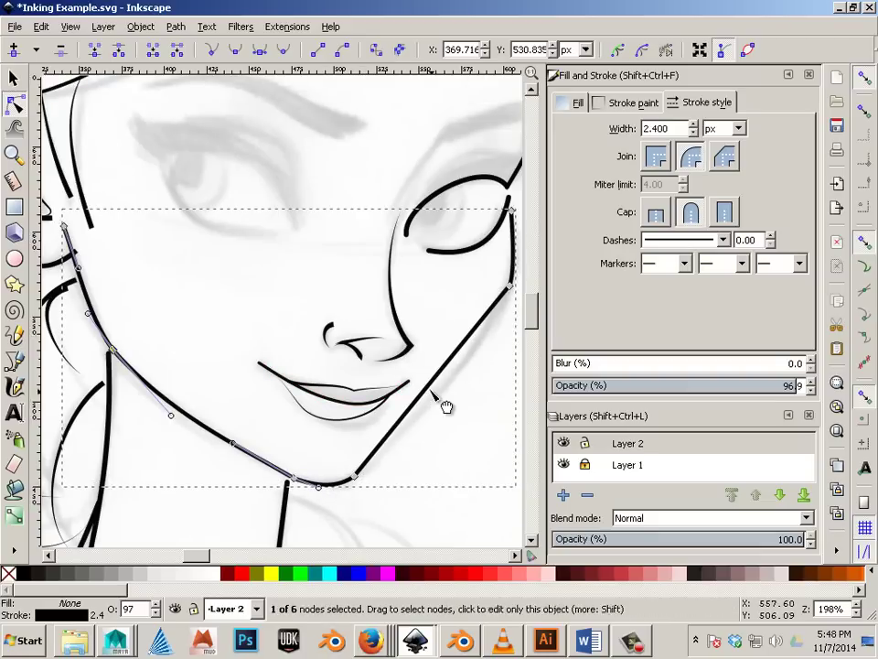
left_click_drag(431, 388, 446, 399)
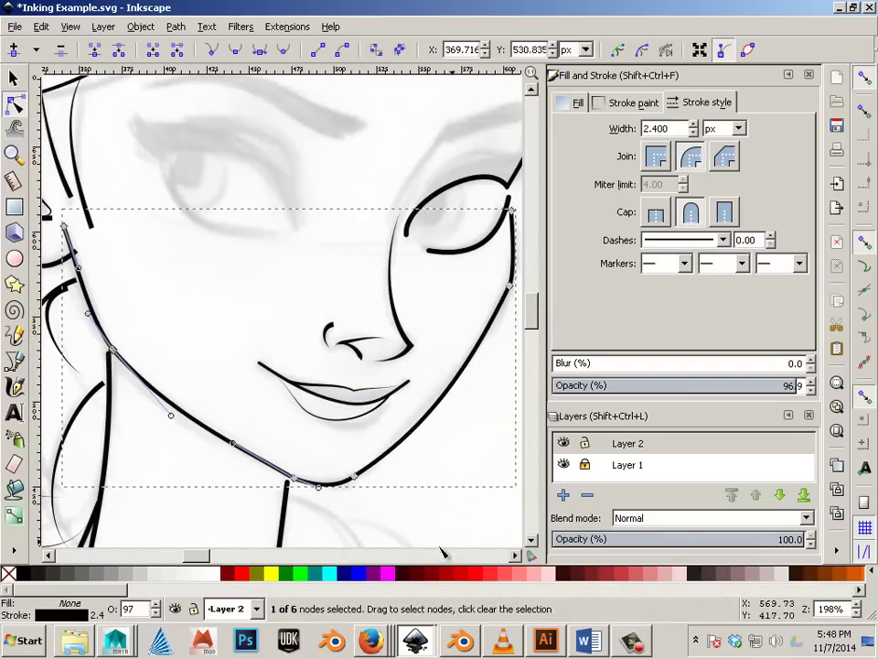
Try moving and smoothing the jawline's node below the far eye, and delete that node from the path
scroll(200, 555, "right", 3)
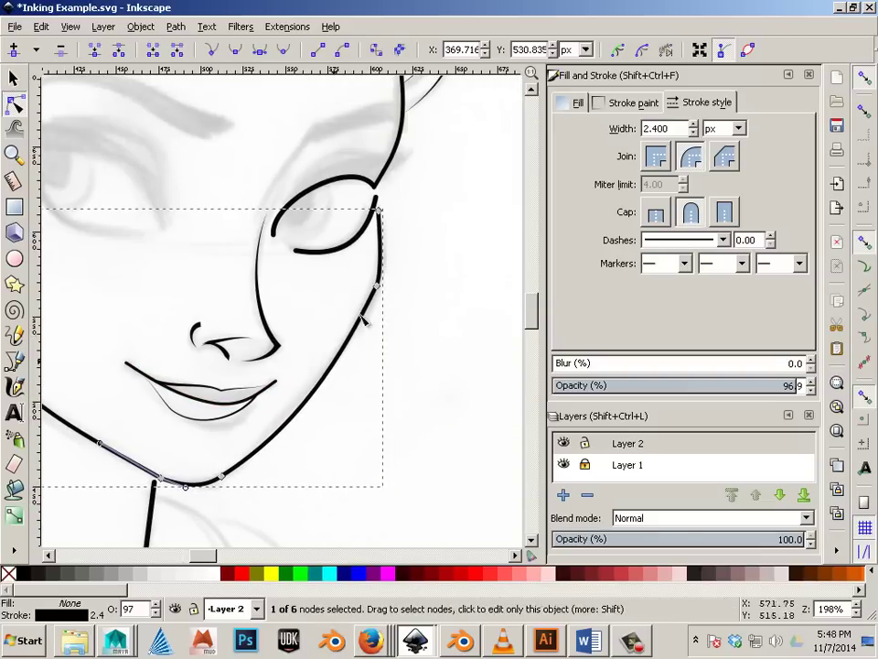
left_click_drag(379, 287, 382, 284)
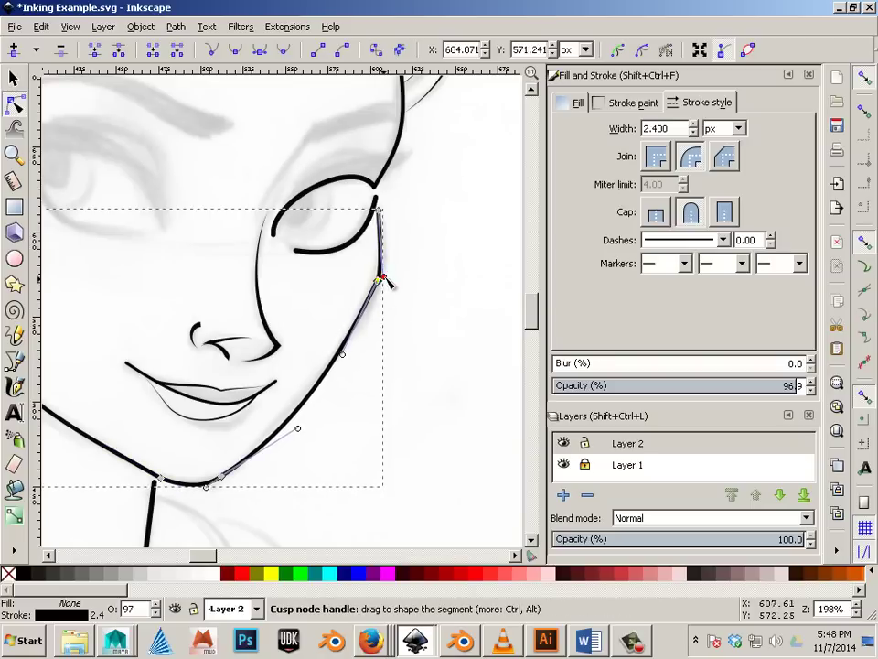
left_click(235, 51)
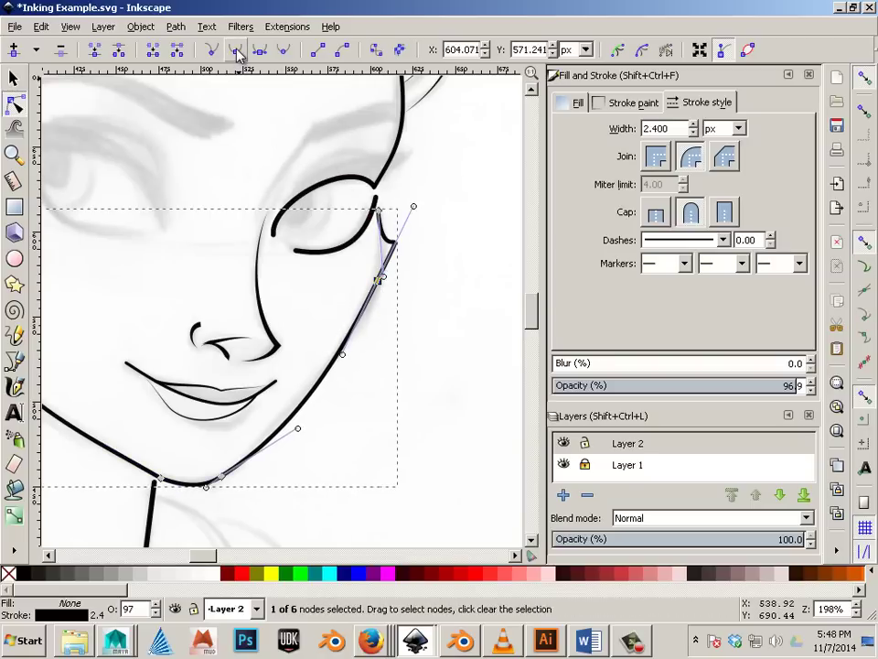
left_click_drag(413, 207, 377, 281)
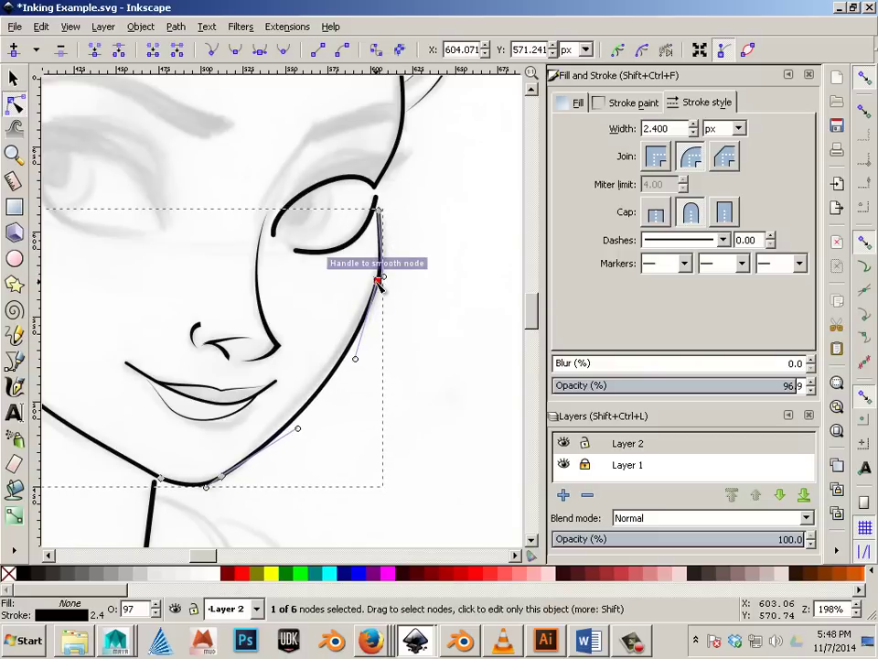
left_click(61, 51)
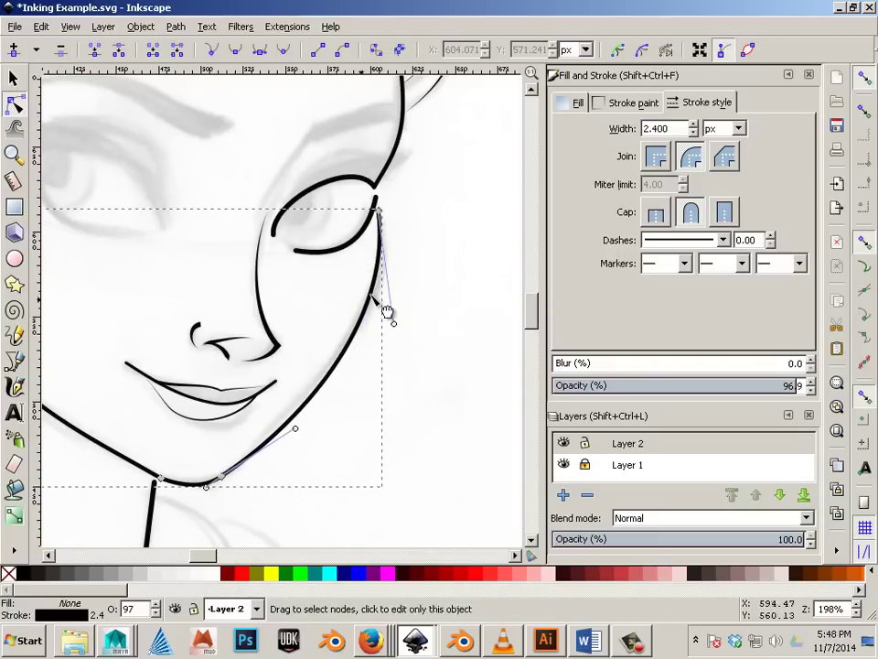
Reshape the single far-cheek curve between the eye corner and the chin to match the sketch, and deselect the jawline
left_click_drag(377, 283, 379, 285)
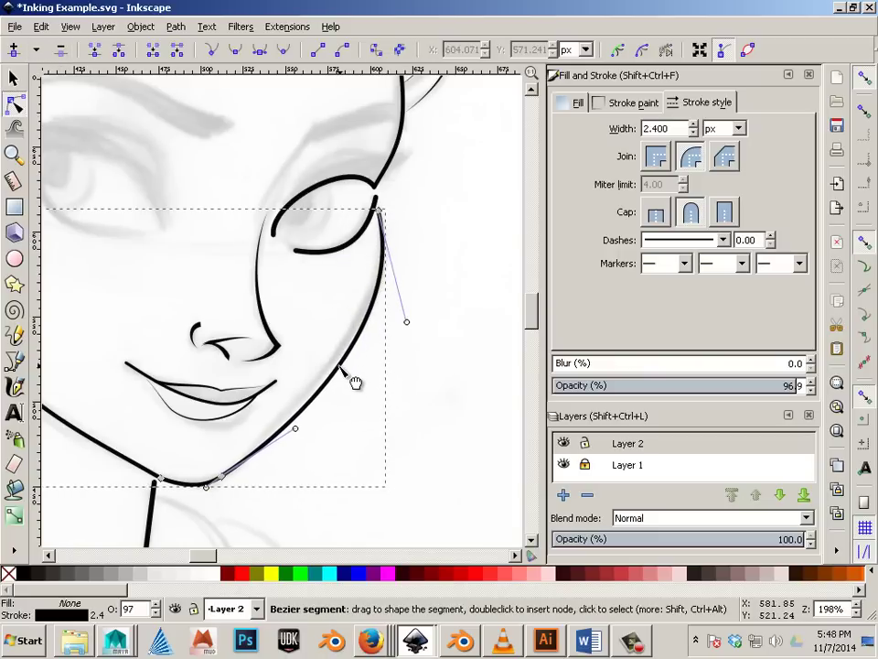
left_click_drag(351, 380, 349, 377)
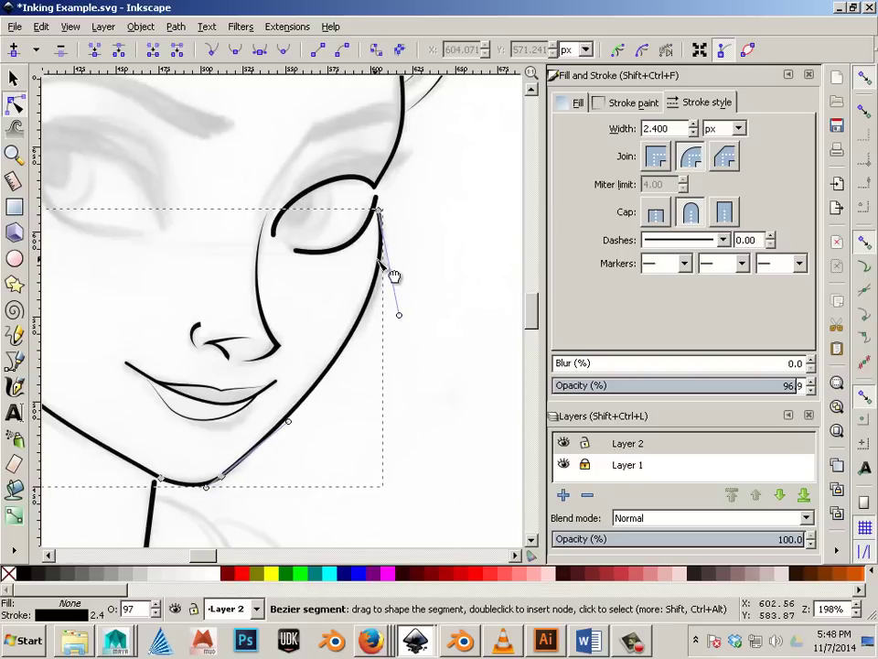
left_click_drag(396, 281, 391, 295)
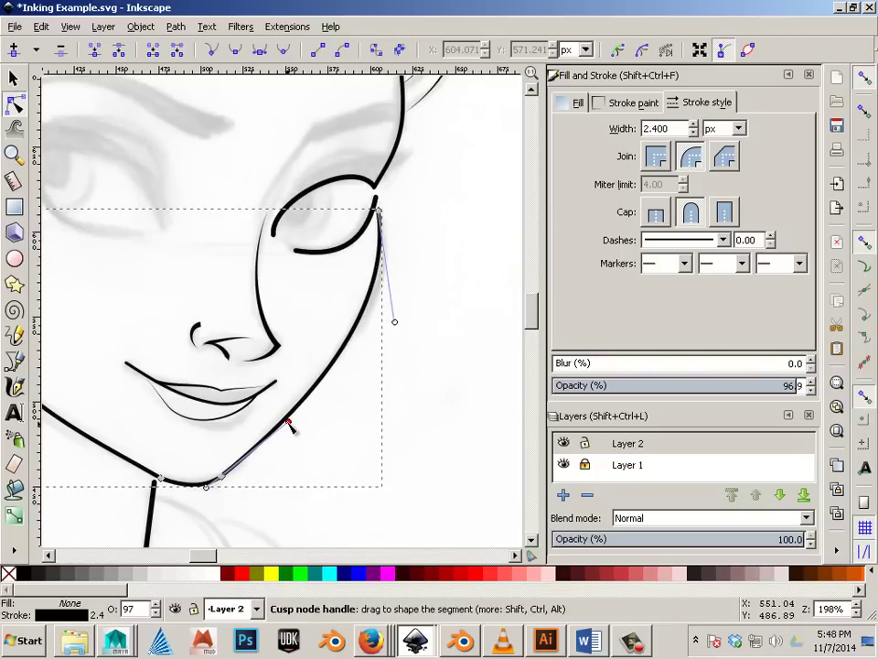
left_click_drag(289, 422, 284, 416)
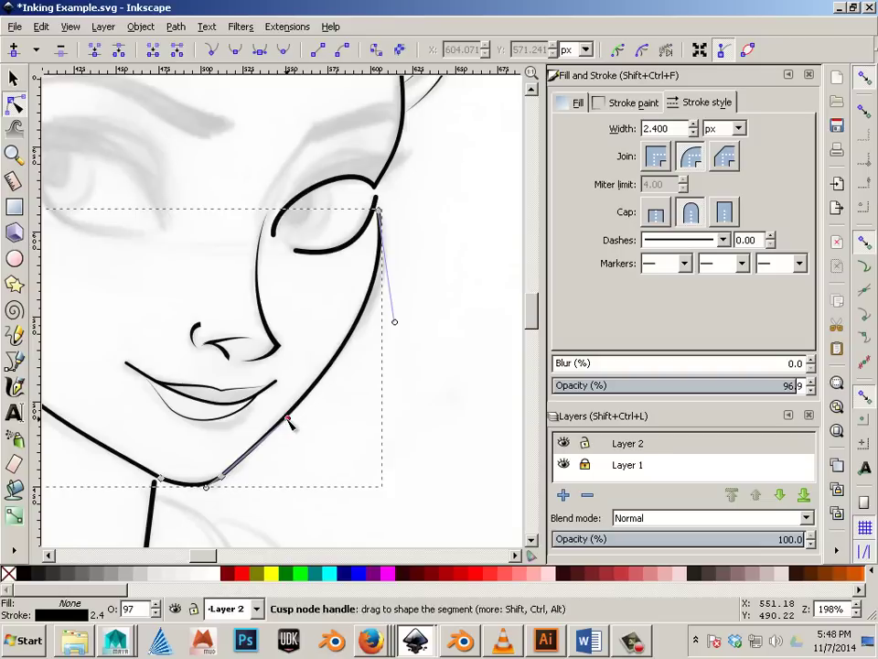
left_click(448, 425)
Adjust the jawline's curve in the segment just below the ear
scroll(320, 419, "down", 1)
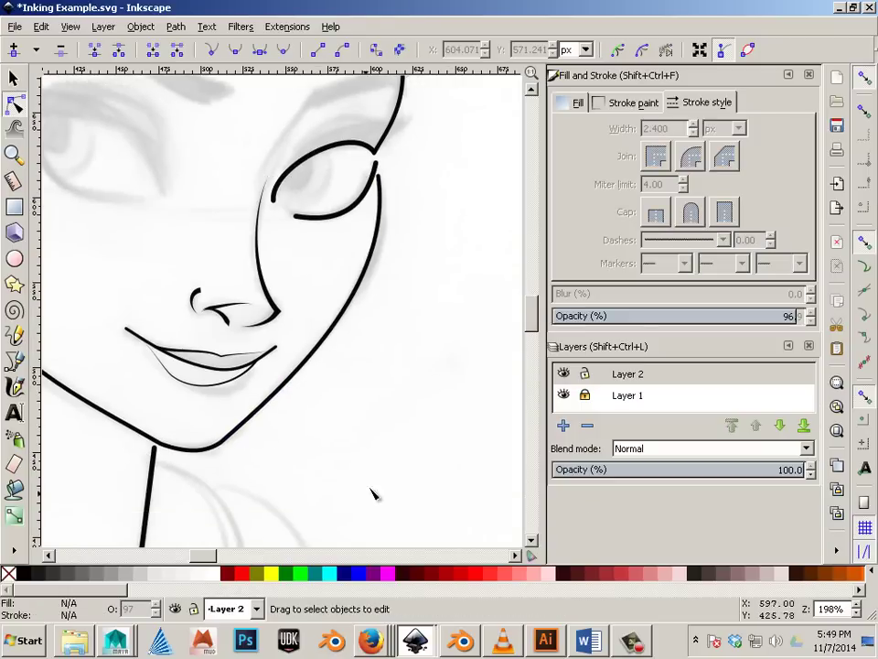
left_click_drag(211, 560, 192, 560)
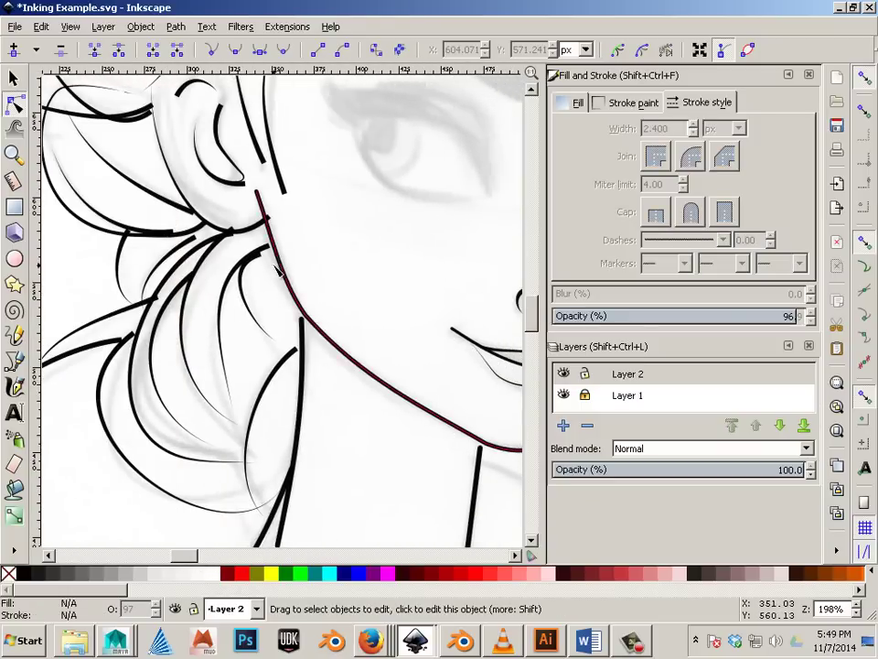
left_click(272, 215)
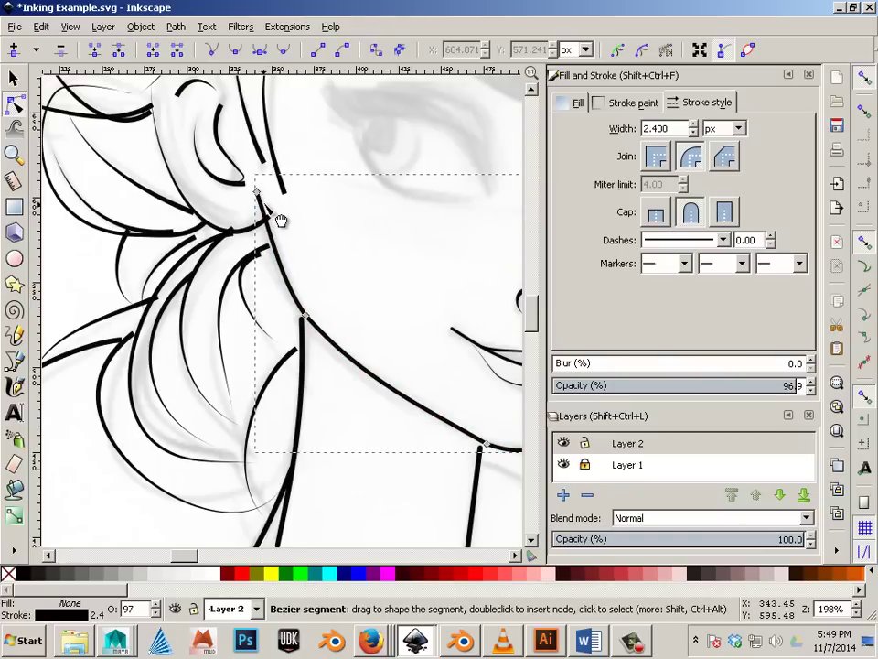
left_click_drag(280, 221, 276, 231)
Move the earlobe stroke's end onto the jawline and the neighbouring hair strand's end onto the earlobe line
scroll(276, 232, "up", 1)
scroll(292, 242, "up", 2)
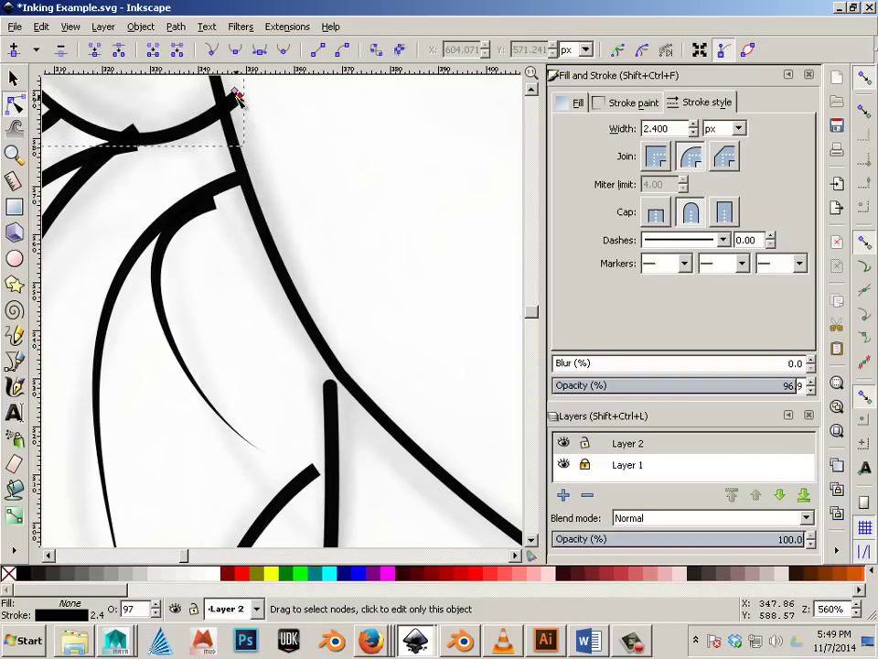
left_click(236, 96)
left_click_drag(233, 93, 228, 105)
left_click_drag(137, 130, 139, 138)
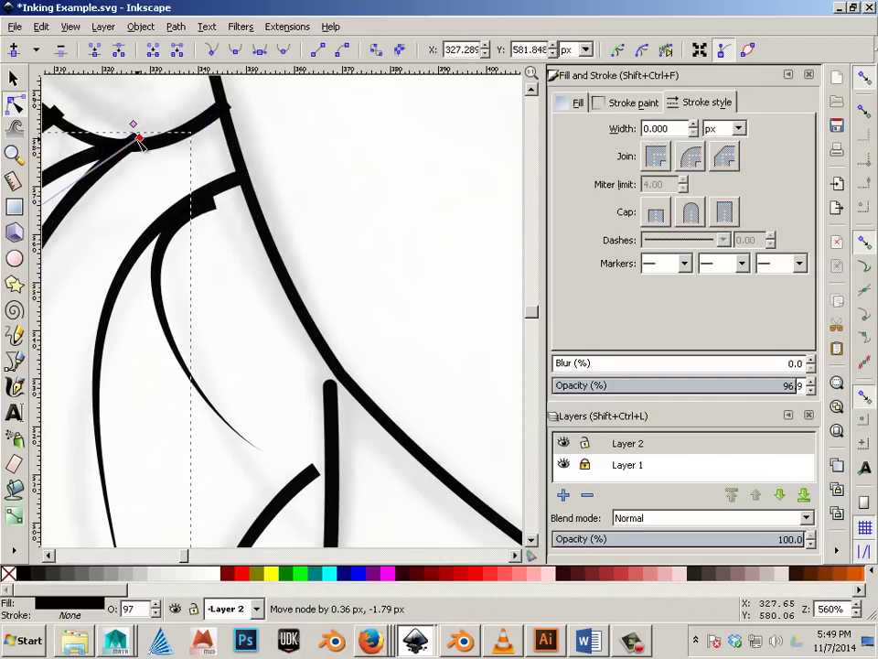
Extend the neck line's upper end to meet the jawline and join the nearby hair strand's end to the neck line
left_click(332, 418)
left_click_drag(329, 388, 329, 358)
left_click(316, 469)
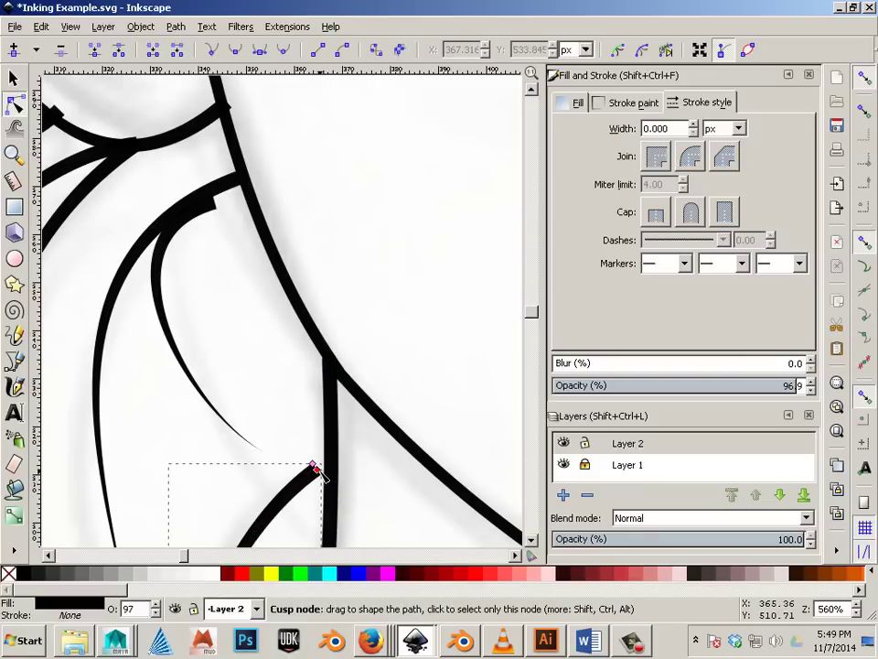
left_click_drag(316, 469, 329, 453)
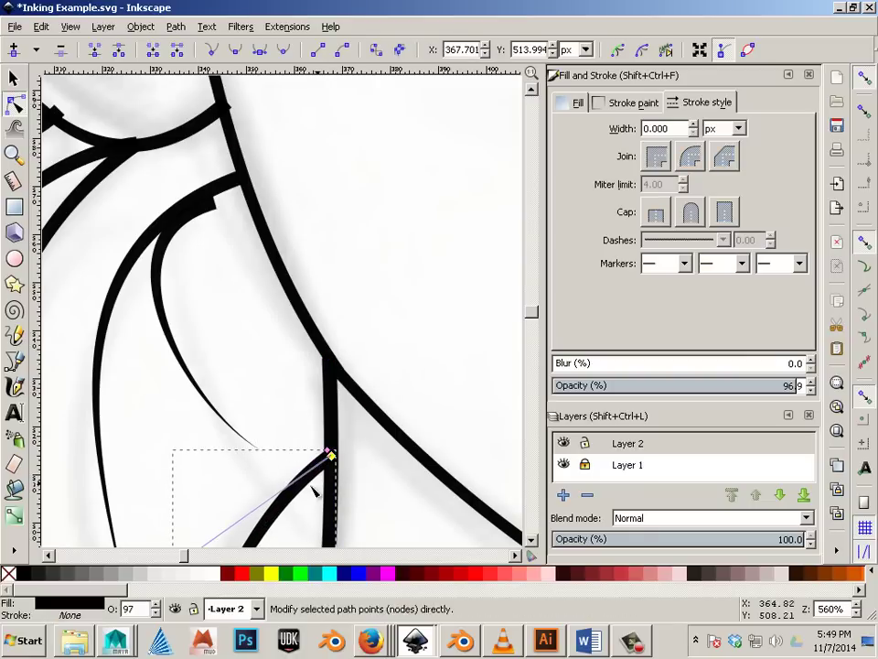
Move the upper end of the short inner hair strand below the ear onto the jawline
left_click(210, 203)
left_click_drag(216, 195, 244, 181)
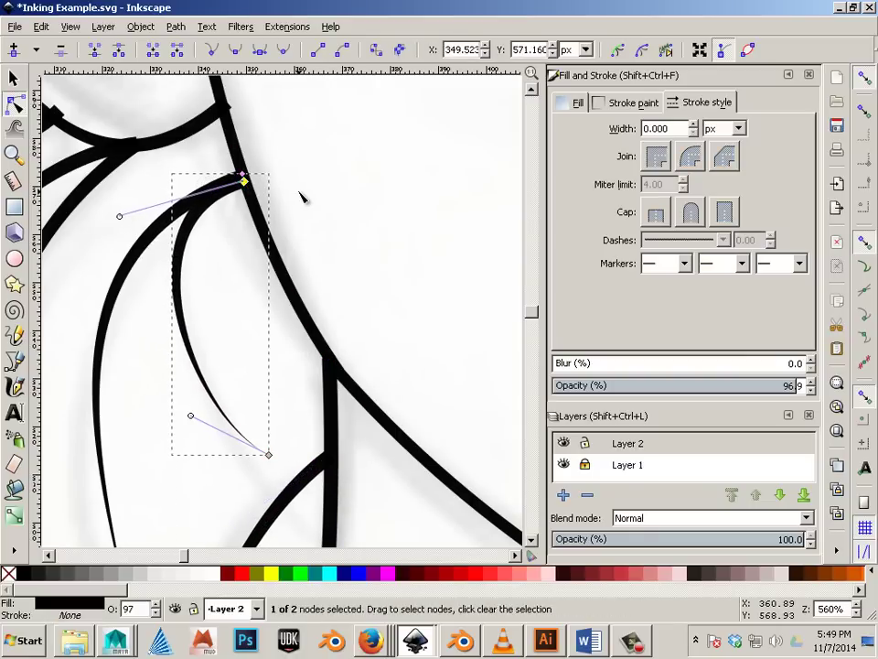
left_click(302, 196)
Thicken the ear outline's lower stroke with its width control point and place its end node on the jawline
left_click(137, 144)
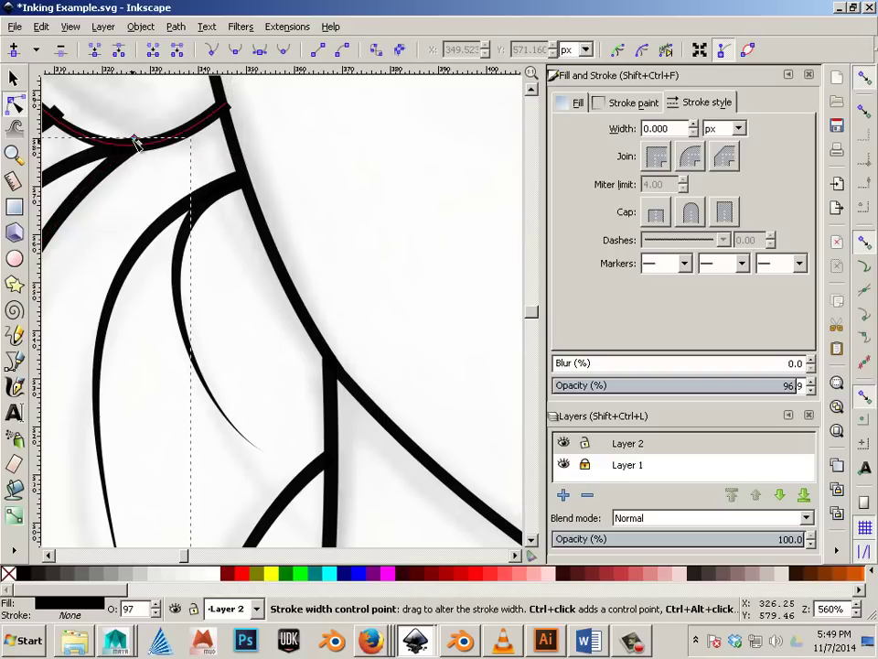
left_click(109, 152)
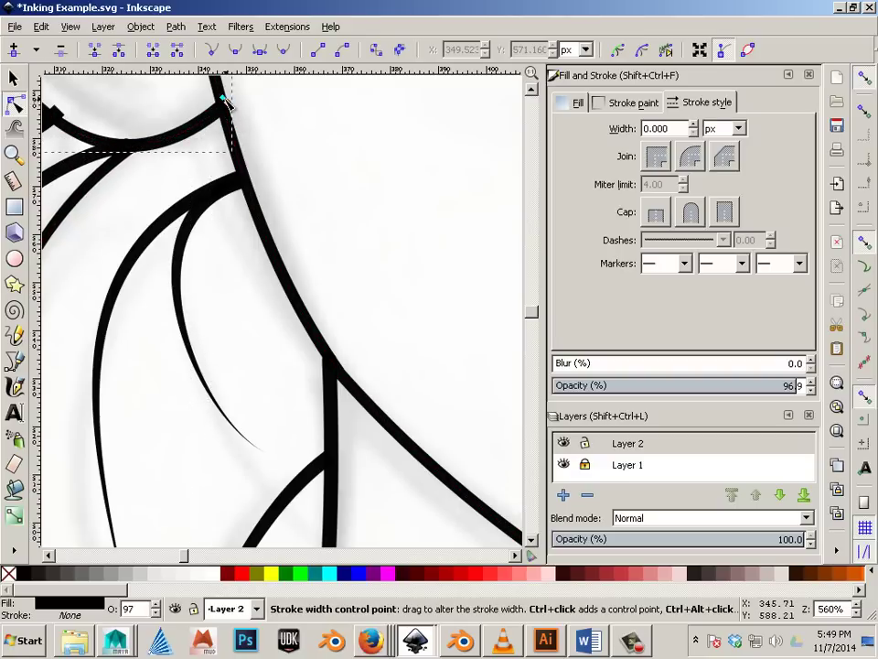
mouse_move(223, 90)
left_mouse_down()
mouse_move(224, 101)
mouse_move(221, 88)
mouse_move(239, 84)
mouse_move(221, 88)
mouse_move(227, 108)
left_mouse_up()
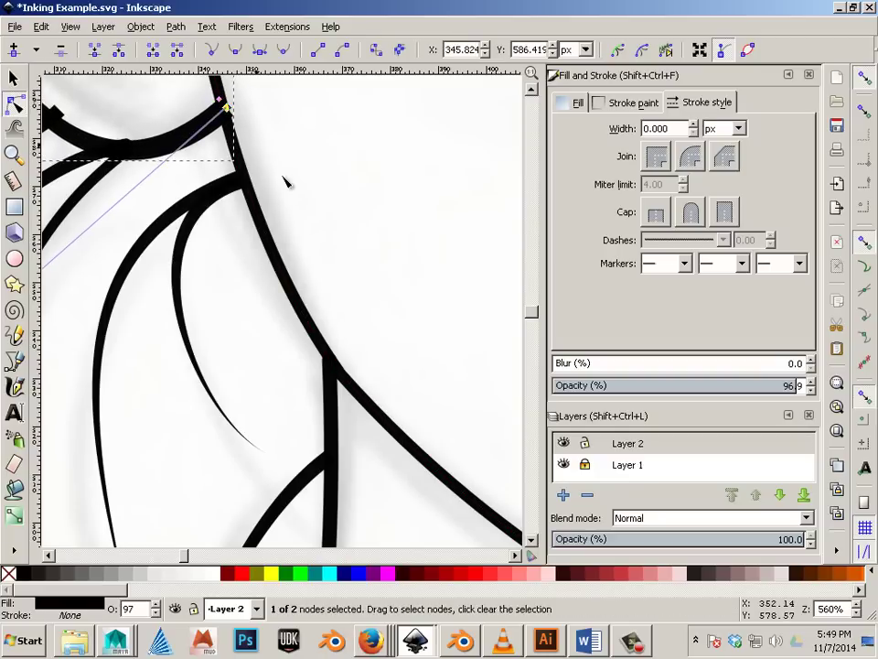
left_click(302, 202)
Reshape the lower lip's outline into a fuller curve toward the far corner of the mouth, and deselect it
scroll(359, 372, "down", 7)
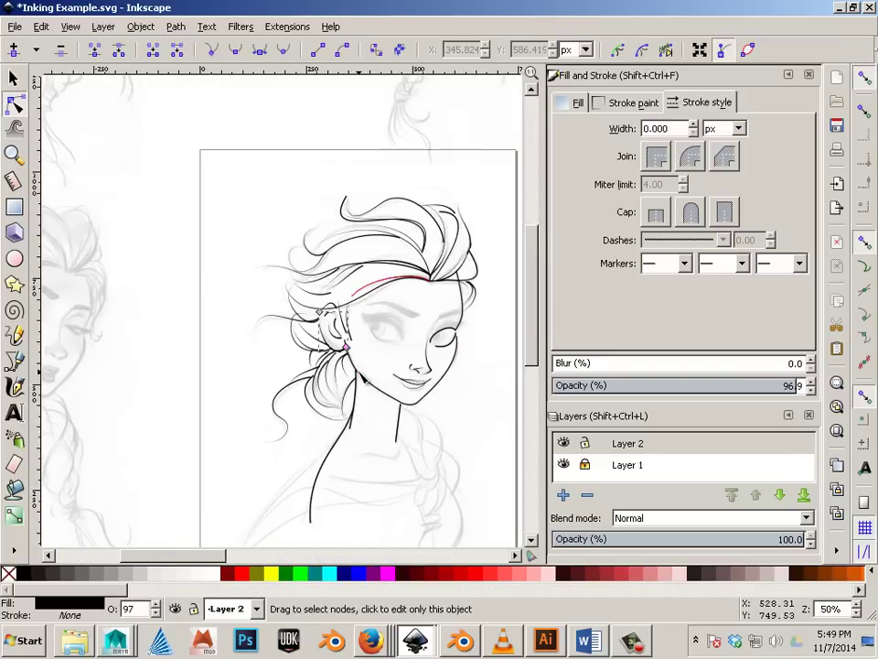
scroll(417, 394, "up", 3)
scroll(405, 389, "up", 2)
scroll(386, 386, "down", 1)
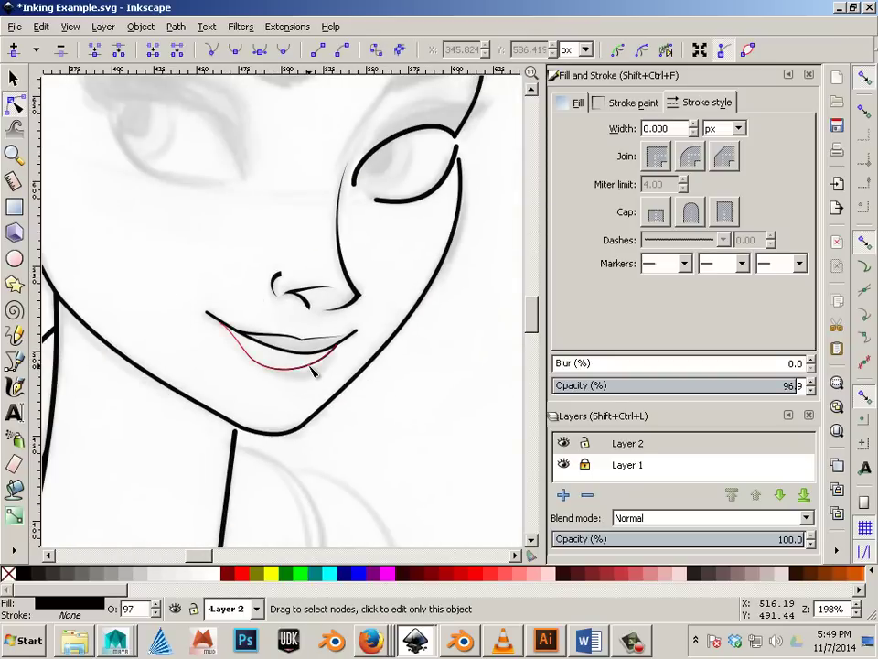
left_click(322, 373)
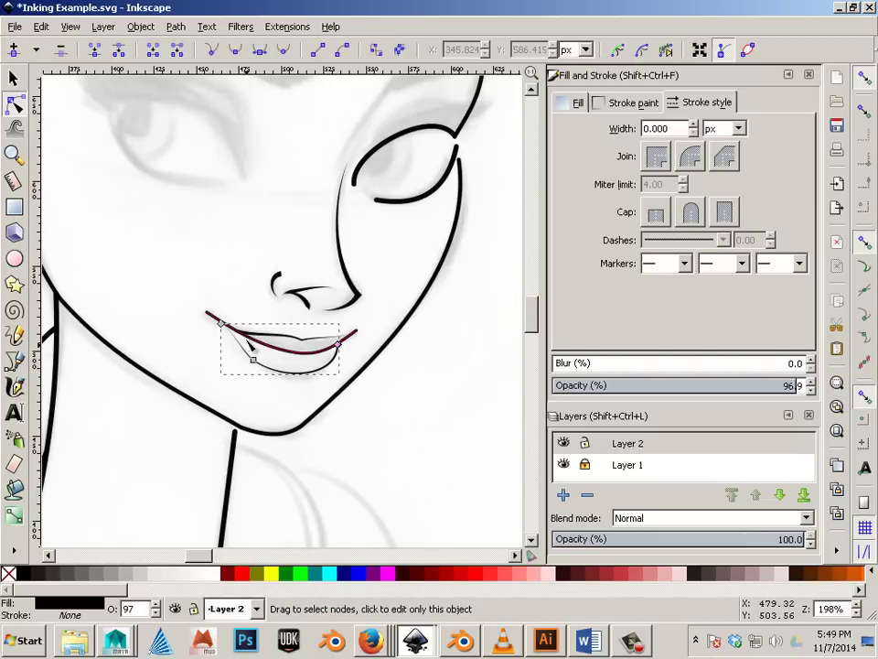
left_click(211, 266)
scroll(132, 212, "up", 1)
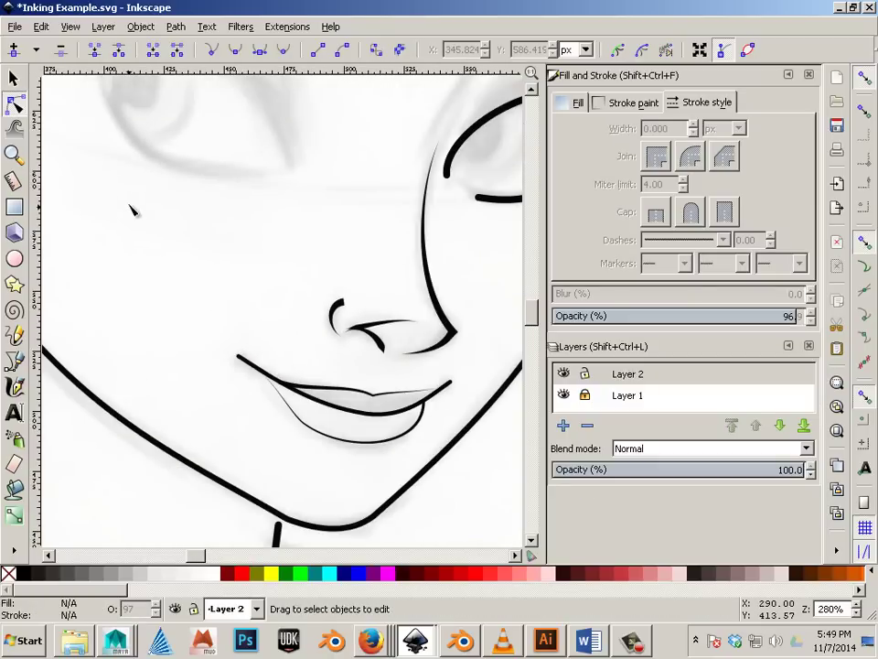
scroll(158, 194, "up", 3)
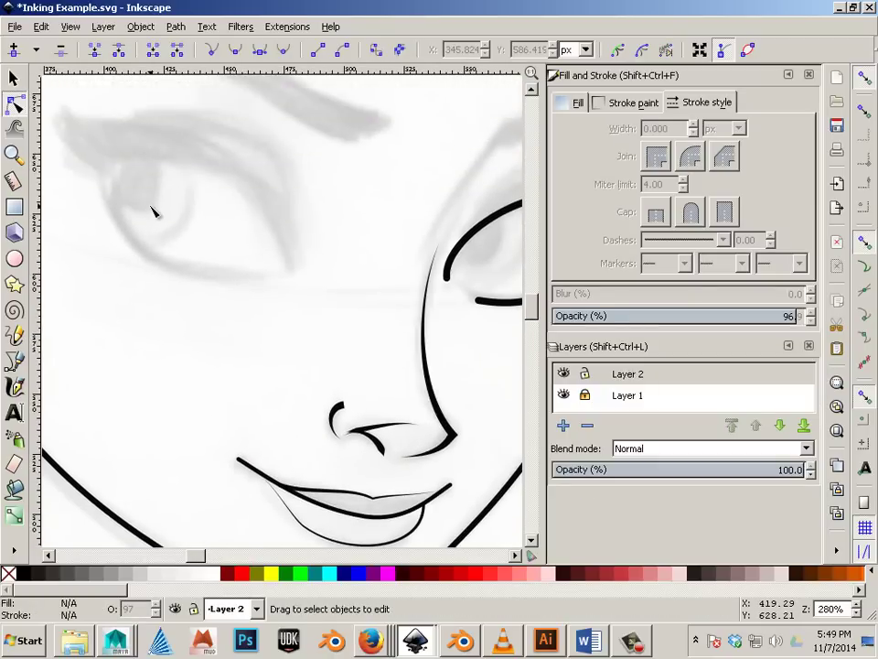
Draw an open four-node Pen path around the larger eye, from the inner corner over the outer corner and back beneath it
left_click(17, 363)
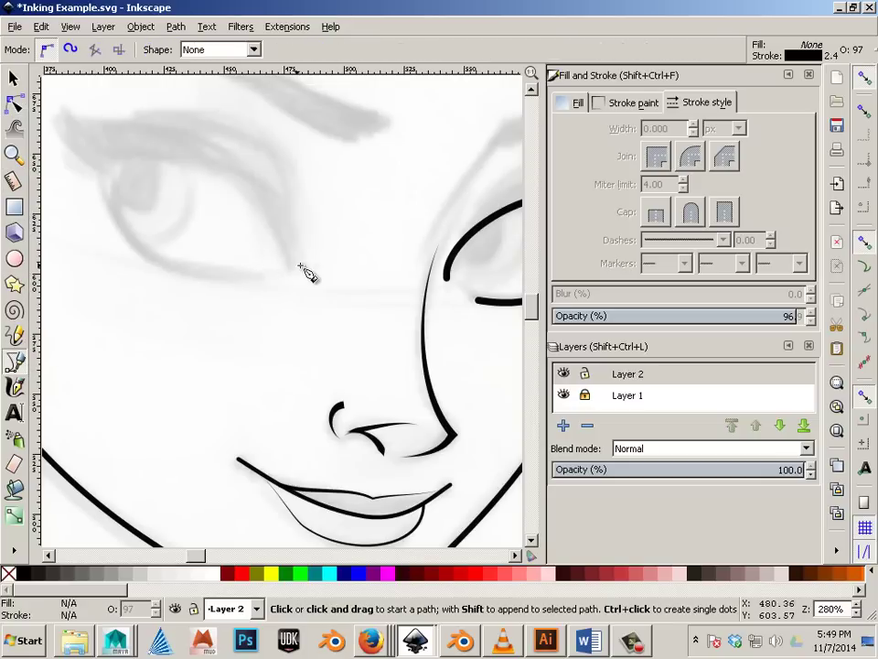
left_click(293, 268)
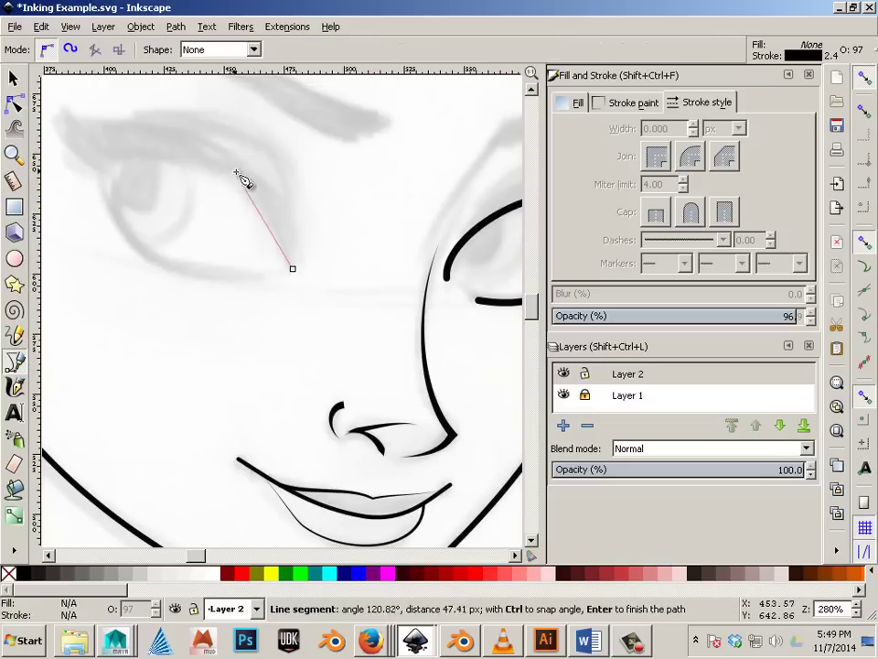
left_click(104, 154)
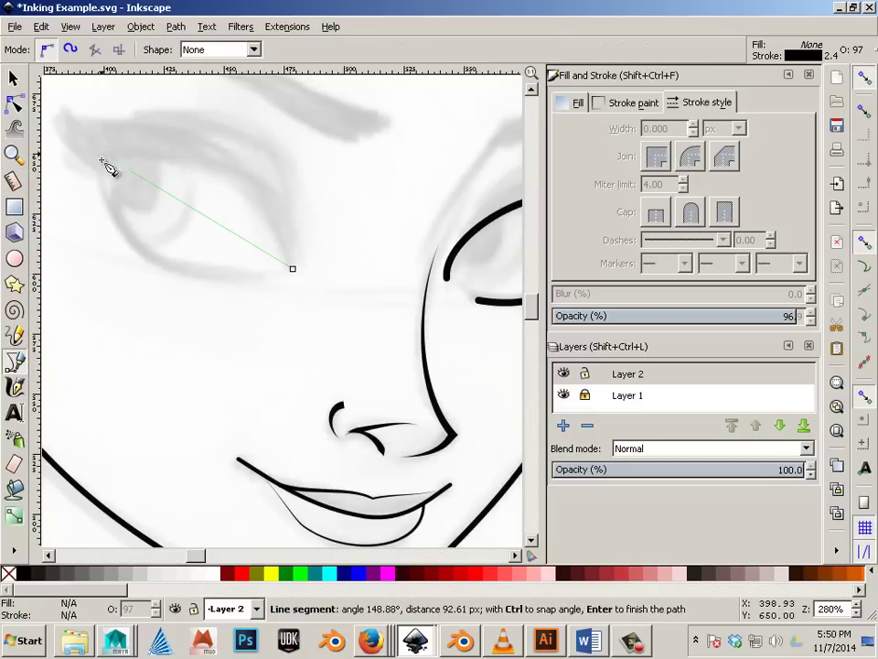
left_click(163, 260)
left_click(269, 274)
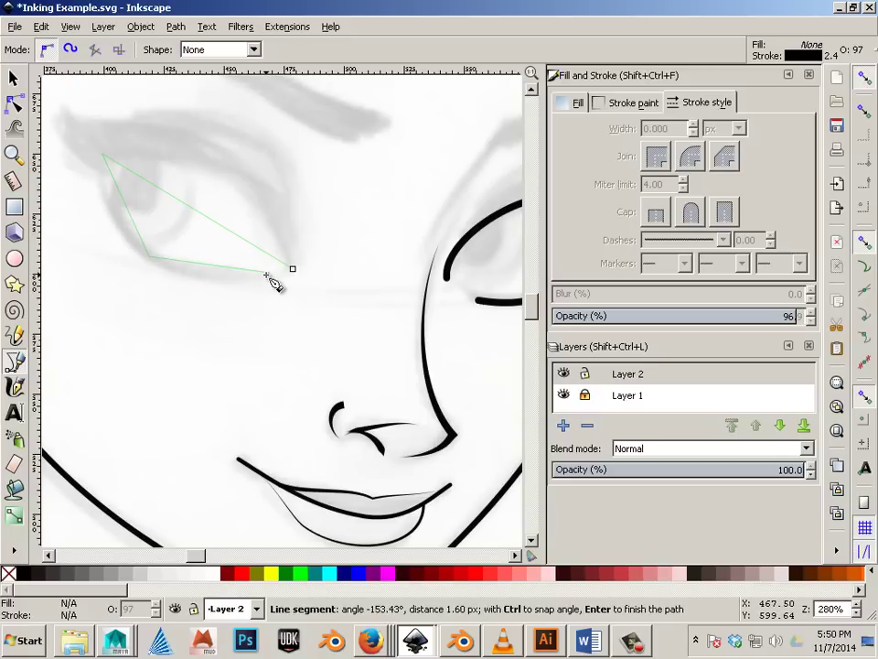
key("Return")
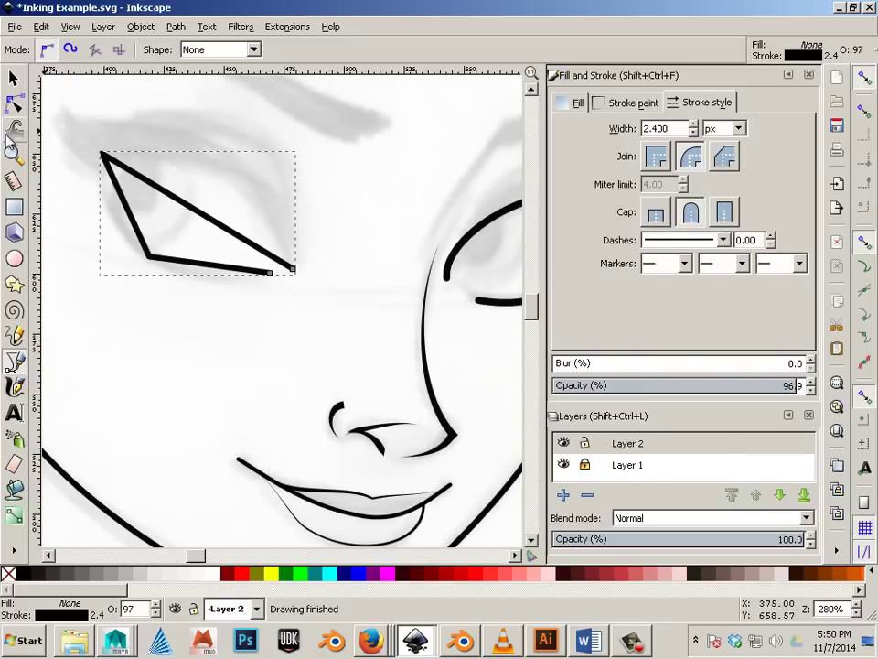
Bend the eye outline's upper lid, outer side and lower lid segments into curves that follow the sketch
left_click(14, 103)
left_click_drag(222, 222, 255, 196)
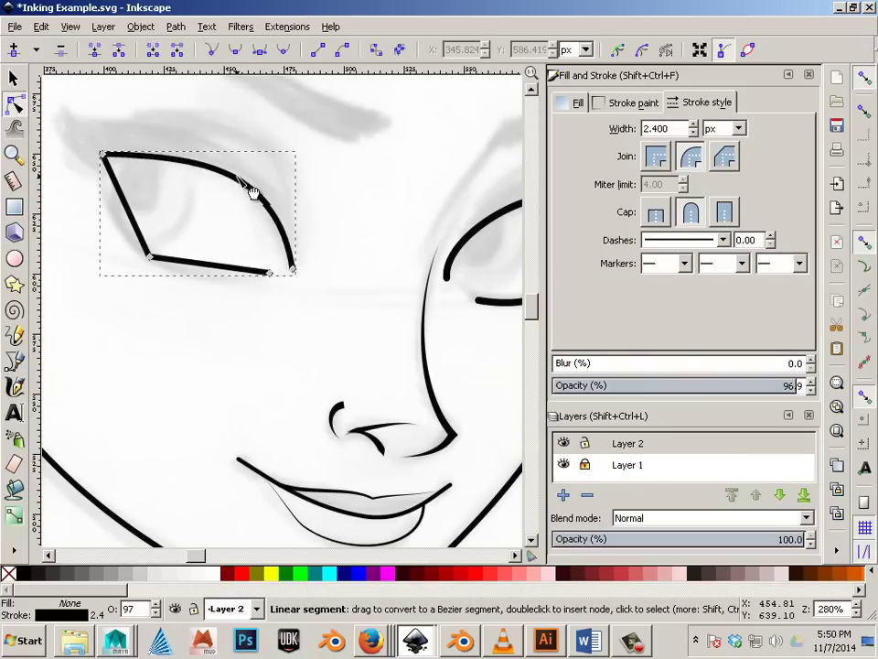
left_click_drag(137, 216, 120, 211)
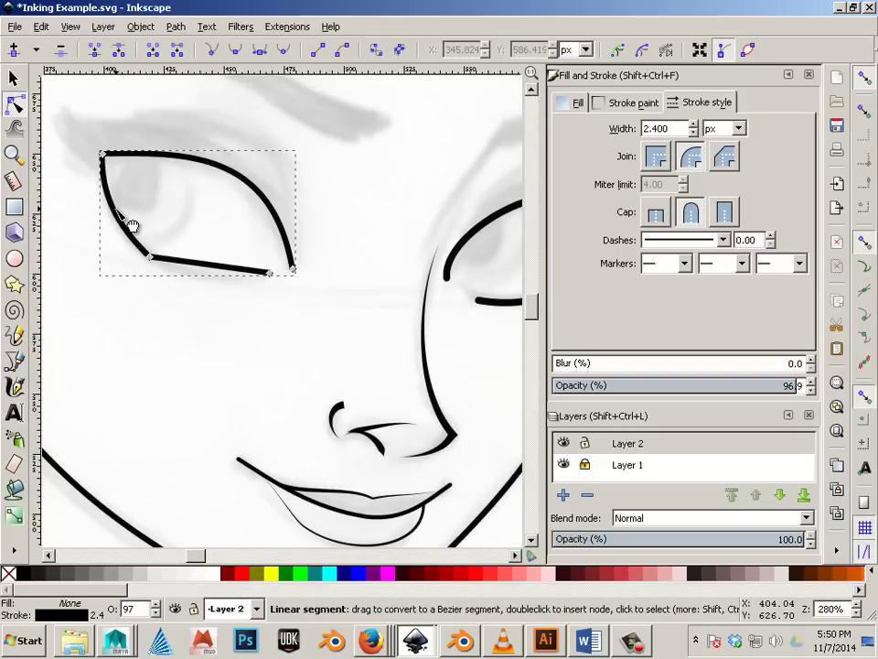
left_click_drag(202, 263, 205, 276)
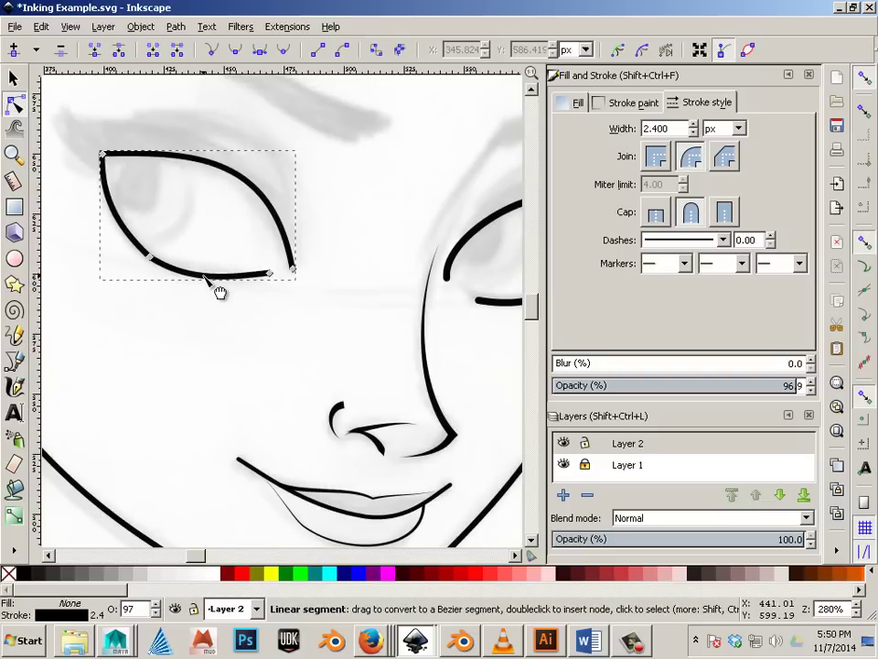
left_click(165, 165)
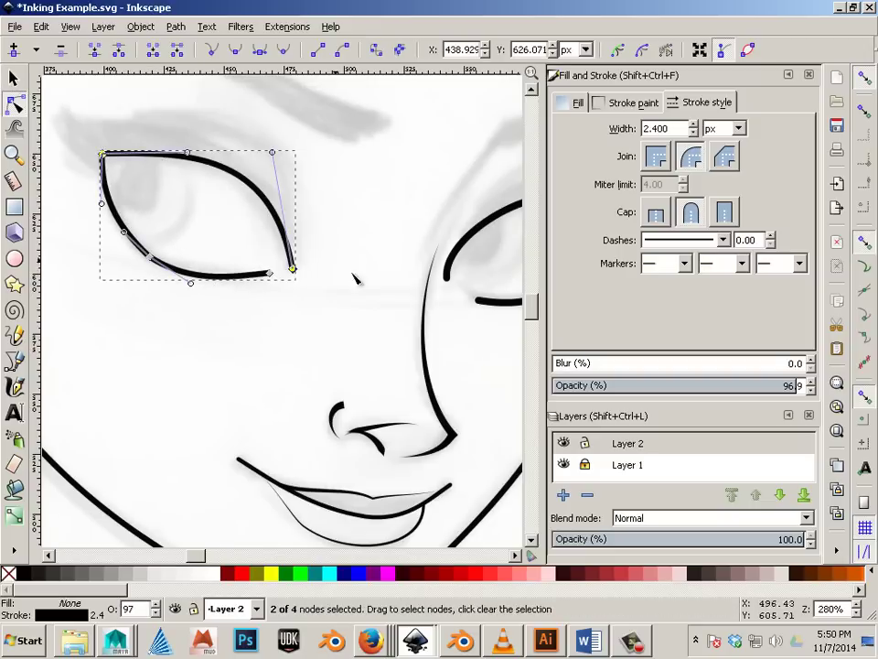
Try the square cap on the eye outline with a round join, and return it to the round cap
left_click(690, 157)
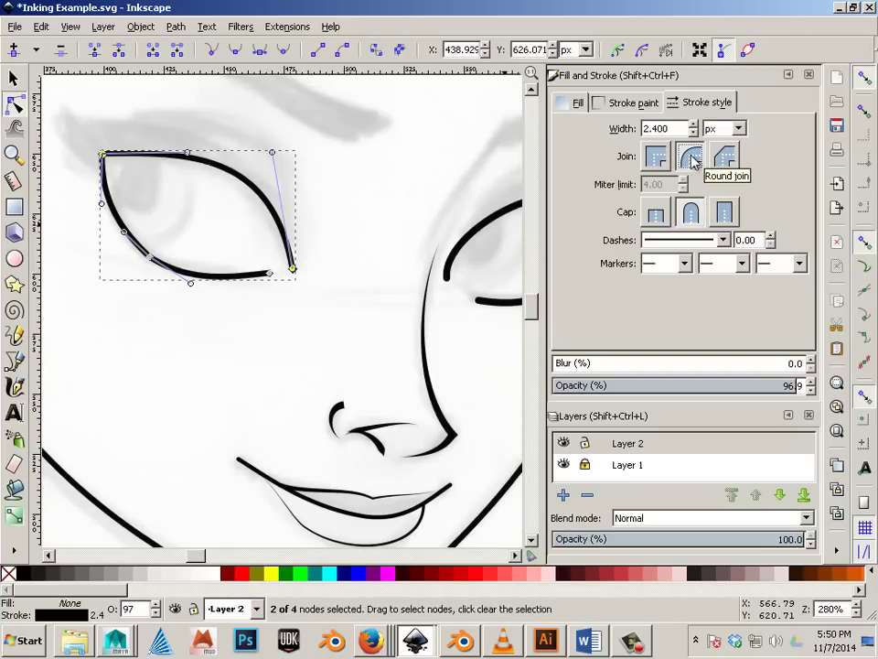
left_click(721, 216)
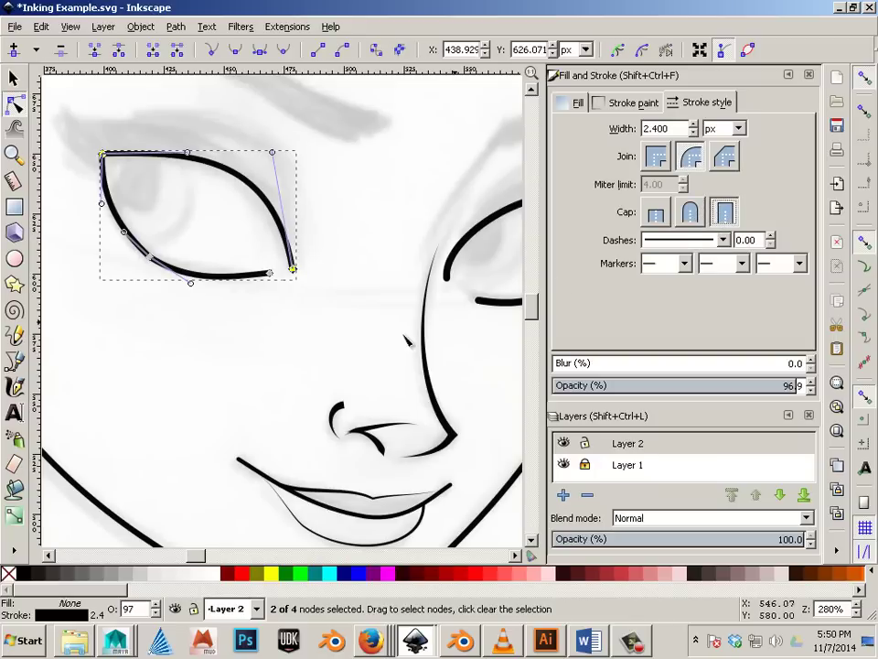
left_click(283, 274)
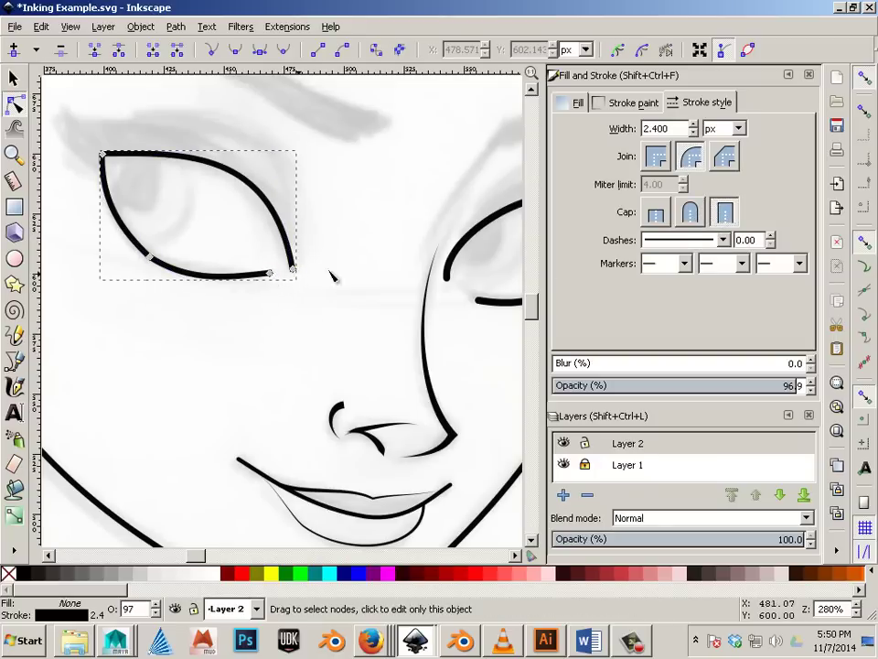
left_click(690, 213)
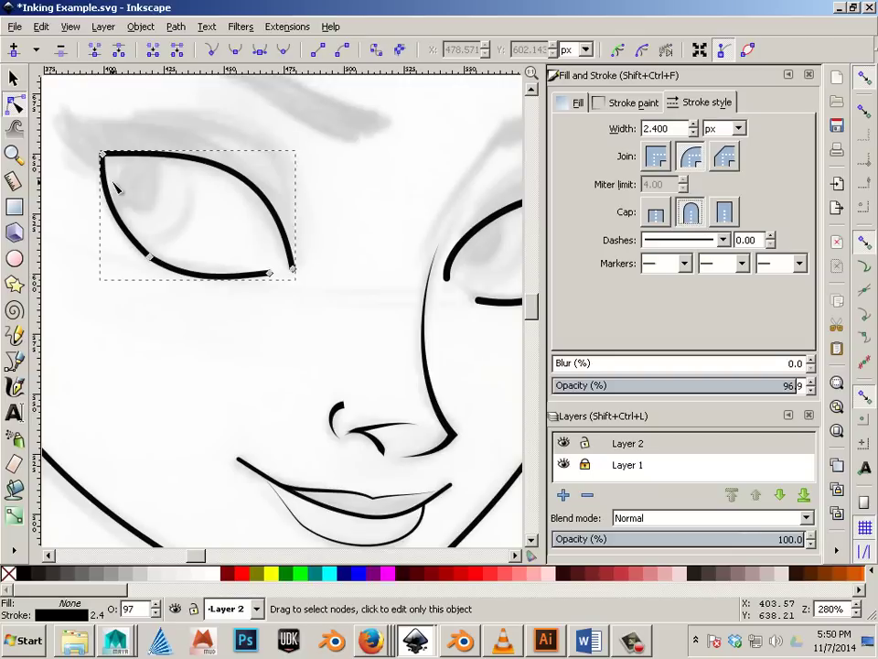
Make the node between the eye outline's outer side and lower lid smooth
left_click(14, 336)
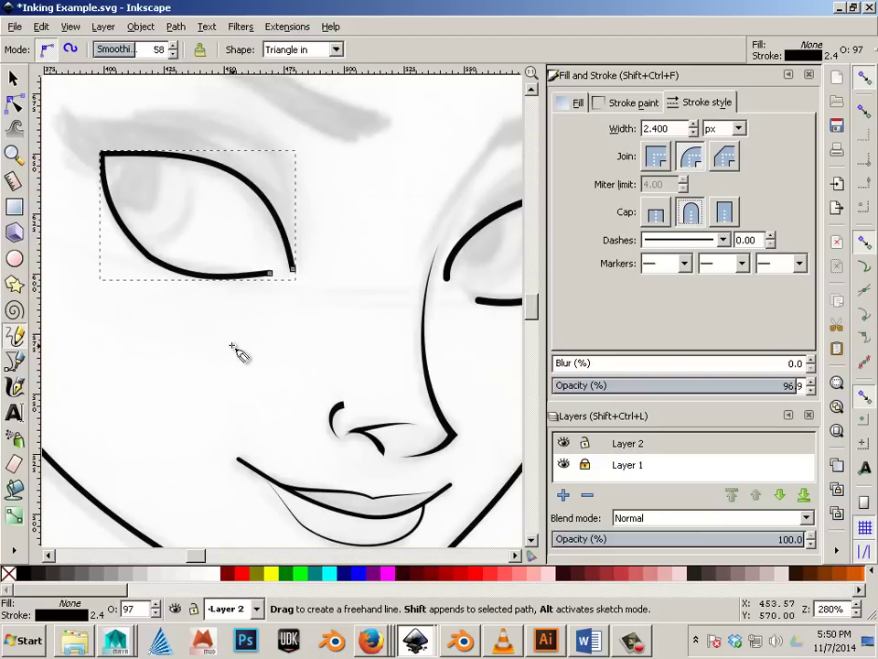
key("Escape")
key("space")
scroll(394, 432, "up", 1)
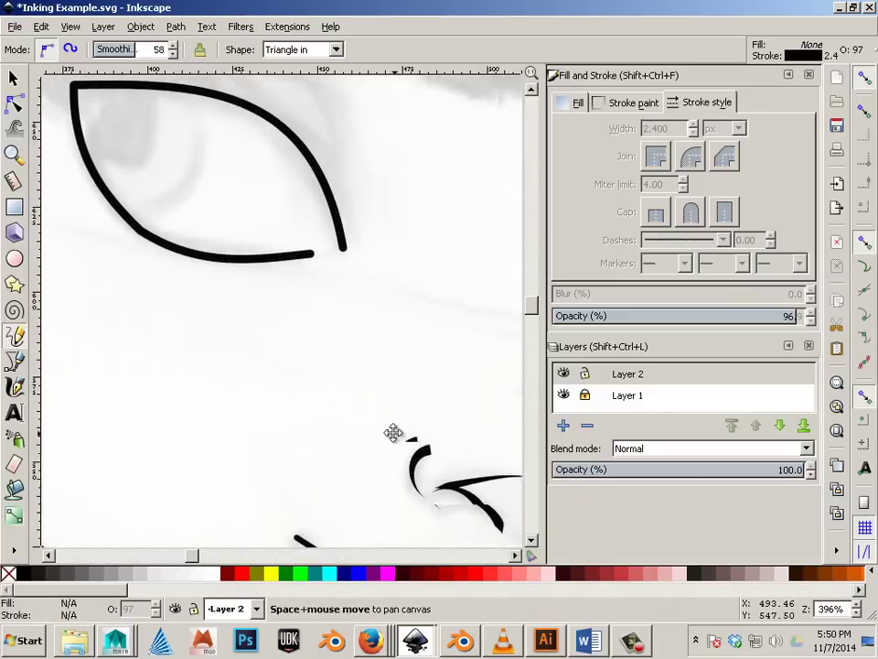
mouse_move(393, 432)
left_mouse_down()
mouse_move(499, 506)
mouse_move(482, 518)
left_mouse_up()
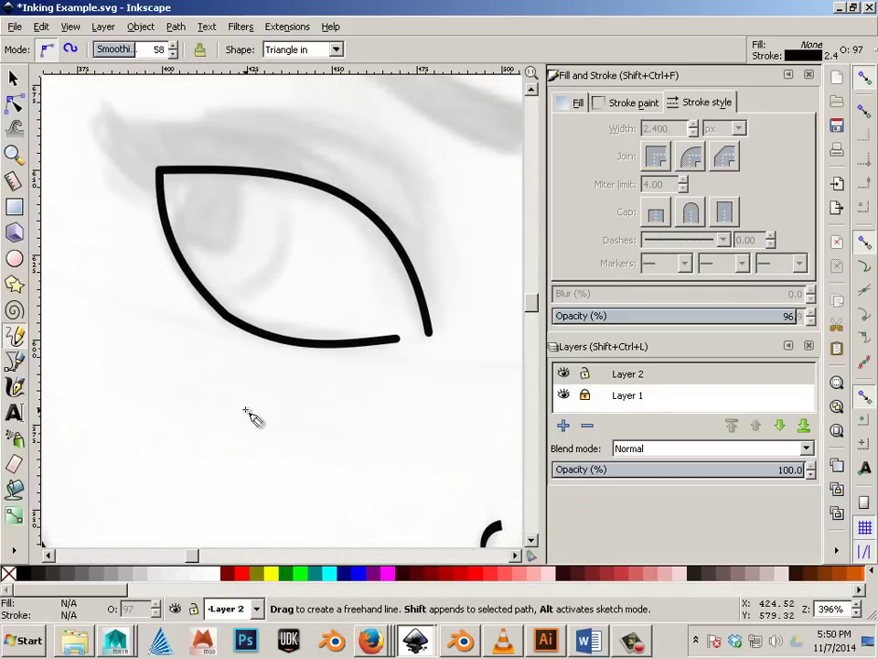
key("space")
left_click_drag(235, 374, 285, 479)
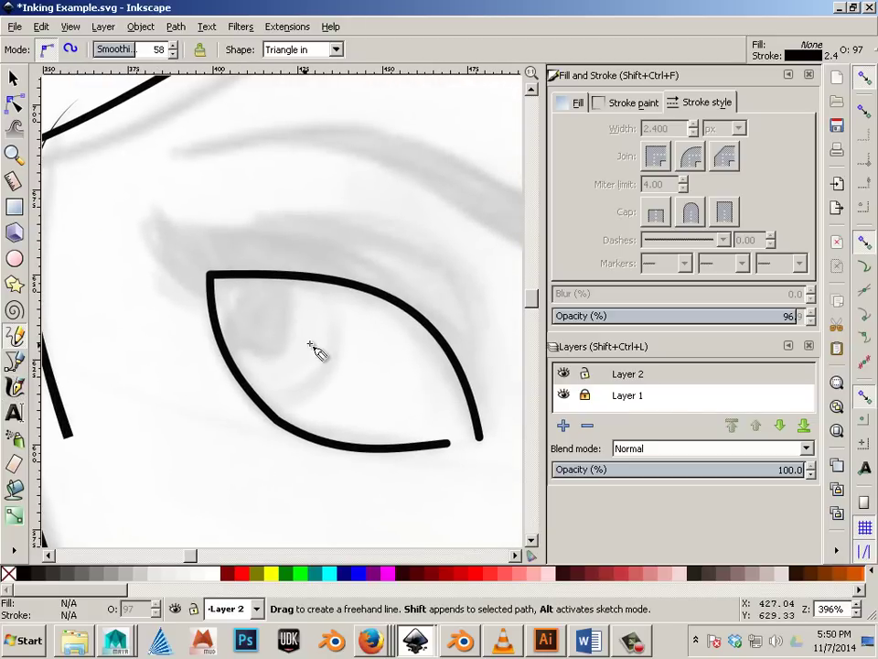
key("space")
mouse_move(329, 357)
left_mouse_down()
mouse_move(294, 313)
mouse_move(330, 355)
mouse_move(283, 322)
mouse_move(239, 353)
mouse_move(341, 344)
mouse_move(315, 324)
left_mouse_up()
key("space")
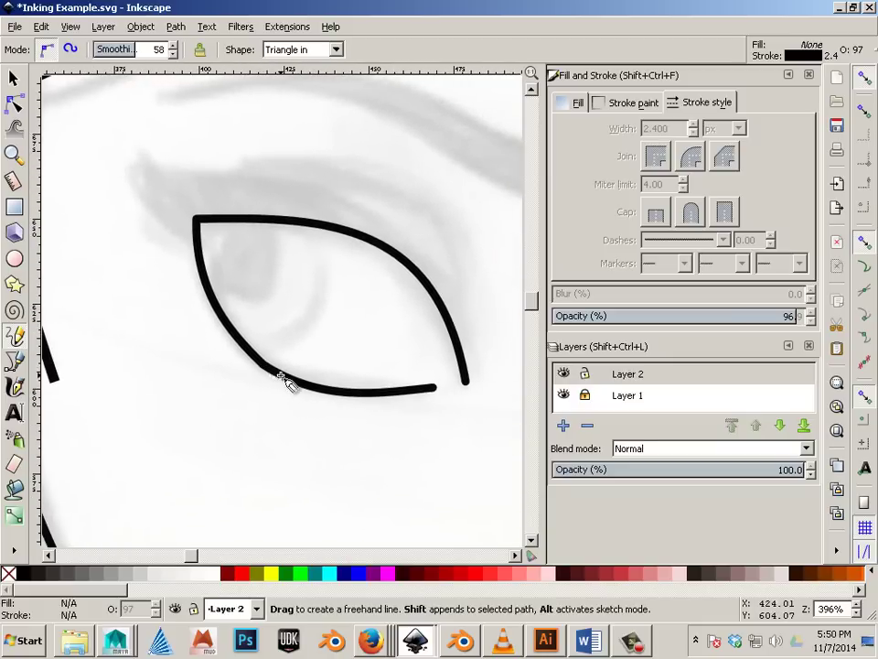
left_click(13, 103)
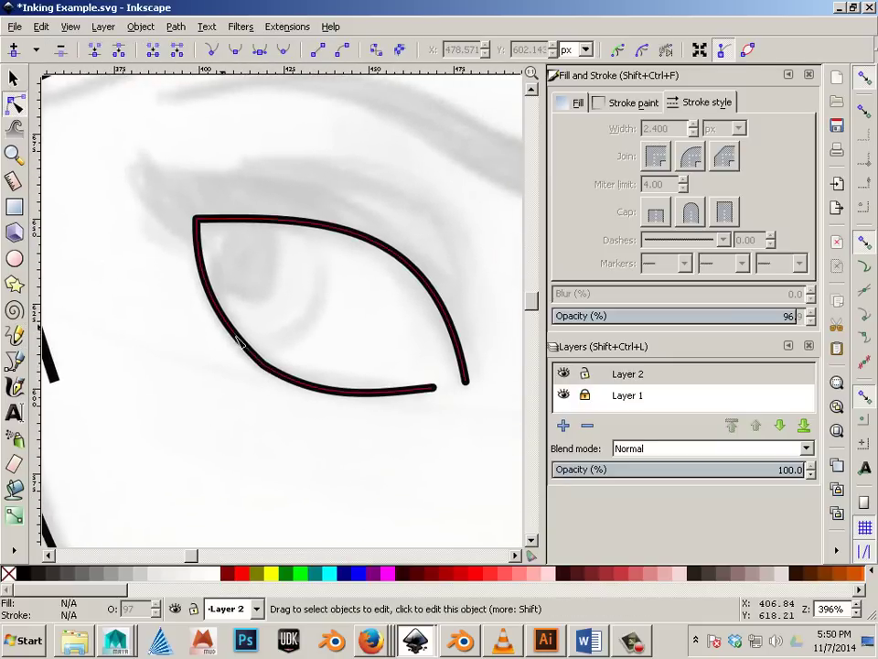
left_click(275, 370)
left_click(264, 366)
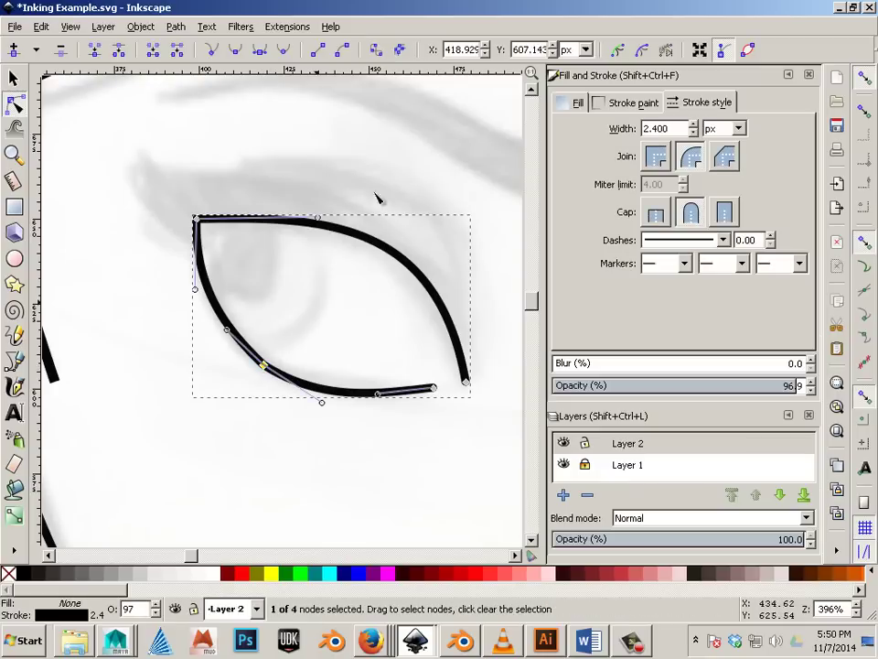
left_click(236, 51)
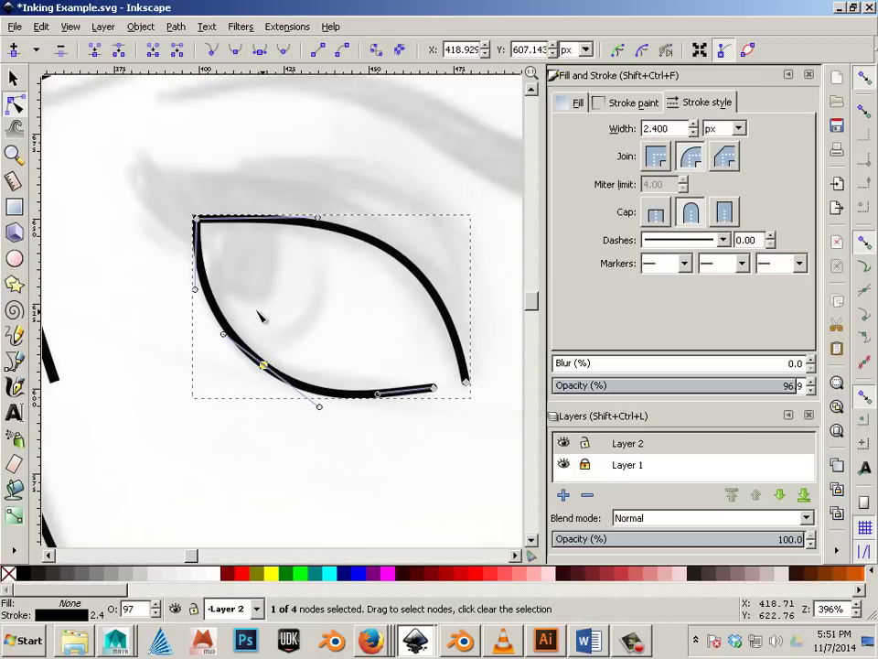
left_click(14, 79)
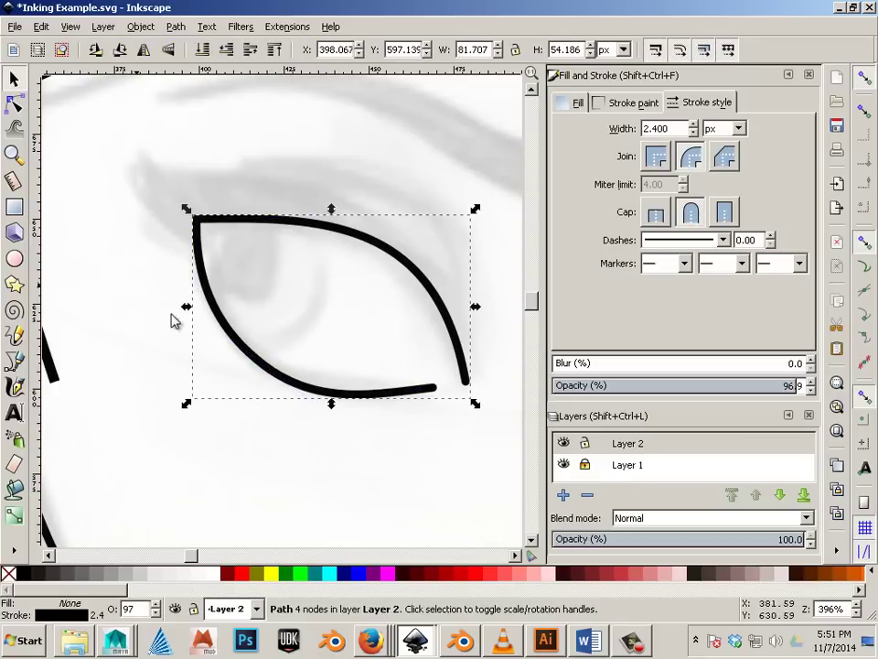
Draw five tapered Triangle in freehand lash strokes from the eye outline past the outer corner, plus a tapered eyelid crease above
left_click(14, 335)
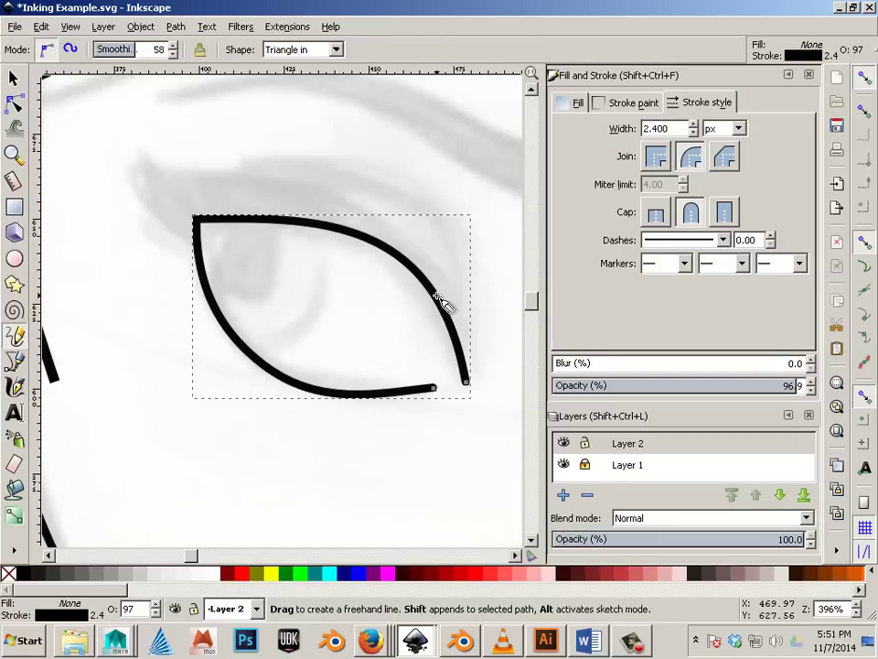
mouse_move(437, 295)
left_mouse_down()
mouse_move(430, 274)
mouse_move(382, 223)
mouse_move(277, 190)
mouse_move(177, 175)
mouse_move(122, 132)
left_mouse_up()
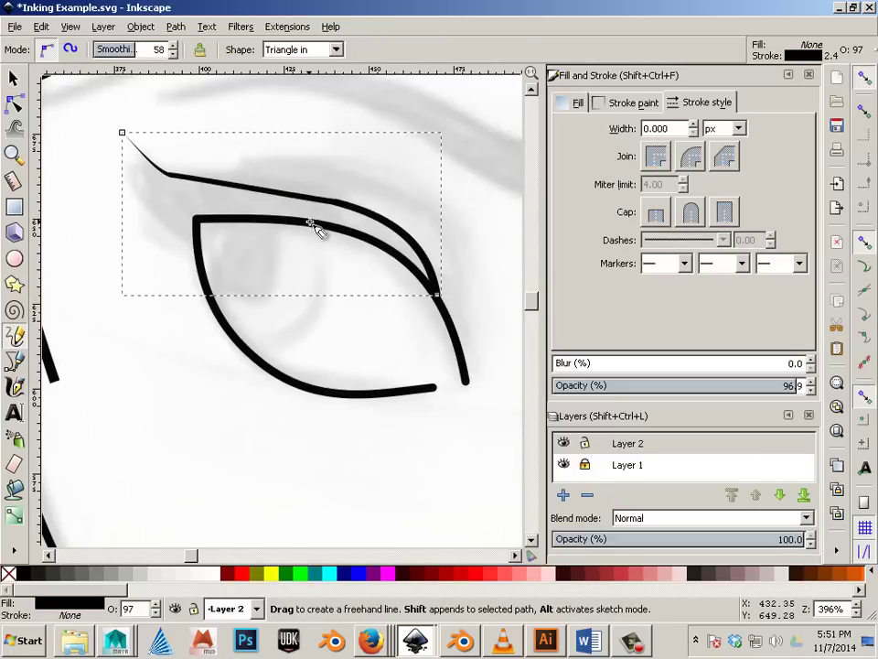
mouse_move(347, 227)
left_mouse_down()
mouse_move(176, 186)
mouse_move(128, 138)
left_mouse_up()
mouse_move(250, 219)
left_mouse_down()
mouse_move(185, 204)
mouse_move(132, 156)
left_mouse_up()
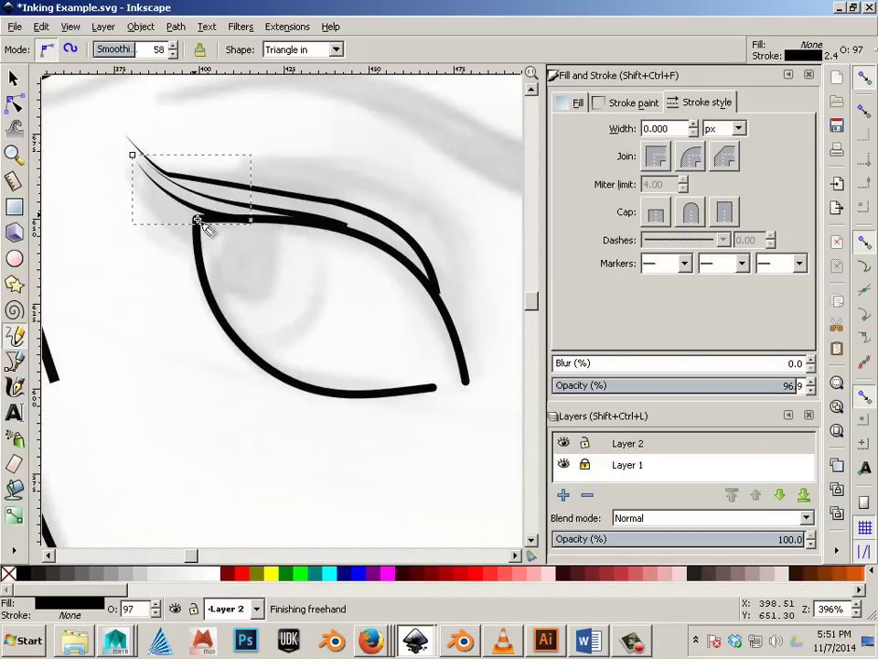
left_click_drag(205, 221, 133, 176)
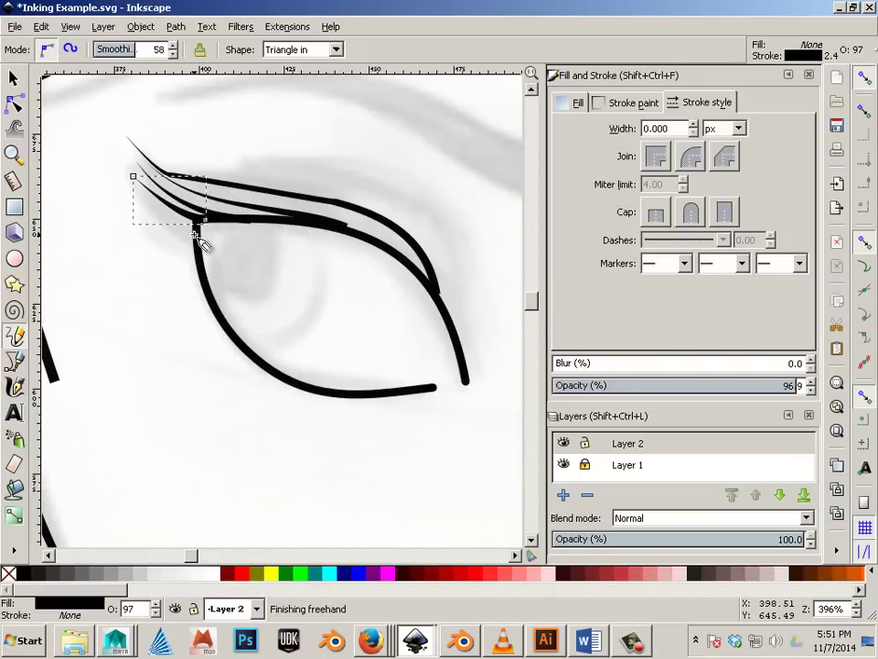
left_click_drag(195, 235, 139, 186)
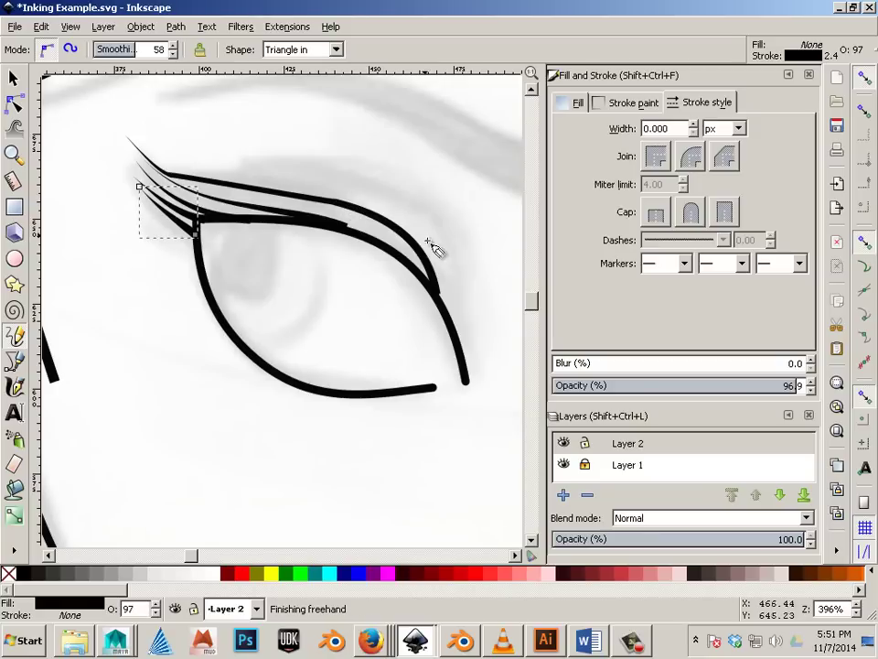
mouse_move(460, 281)
left_mouse_down()
mouse_move(416, 214)
mouse_move(350, 179)
mouse_move(297, 171)
mouse_move(259, 203)
mouse_move(158, 182)
left_mouse_up()
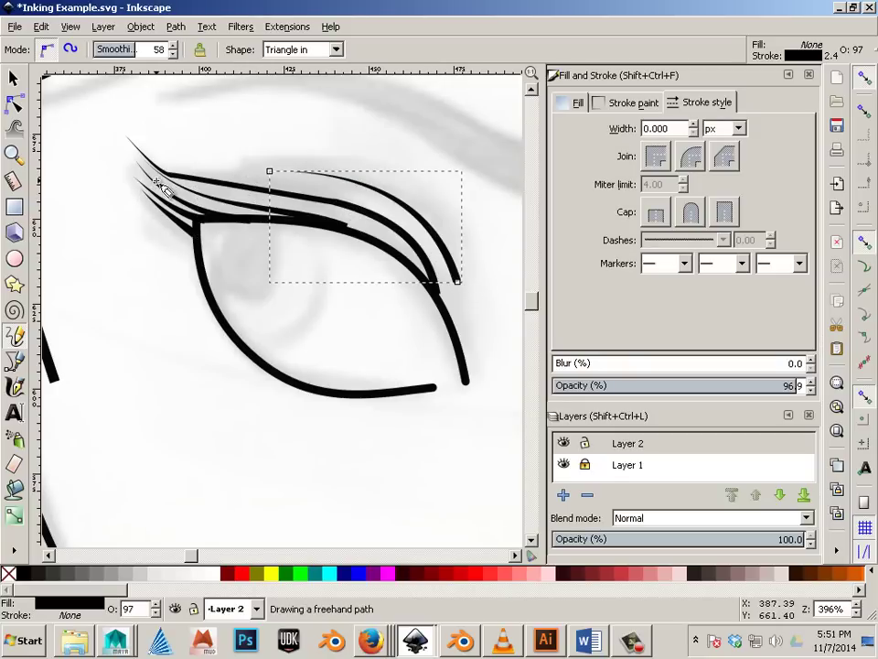
Smooth the bend in the uppermost lash stroke by moving its middle node slightly up and inward
left_click(15, 104)
left_click(173, 178)
left_click_drag(174, 179, 179, 171)
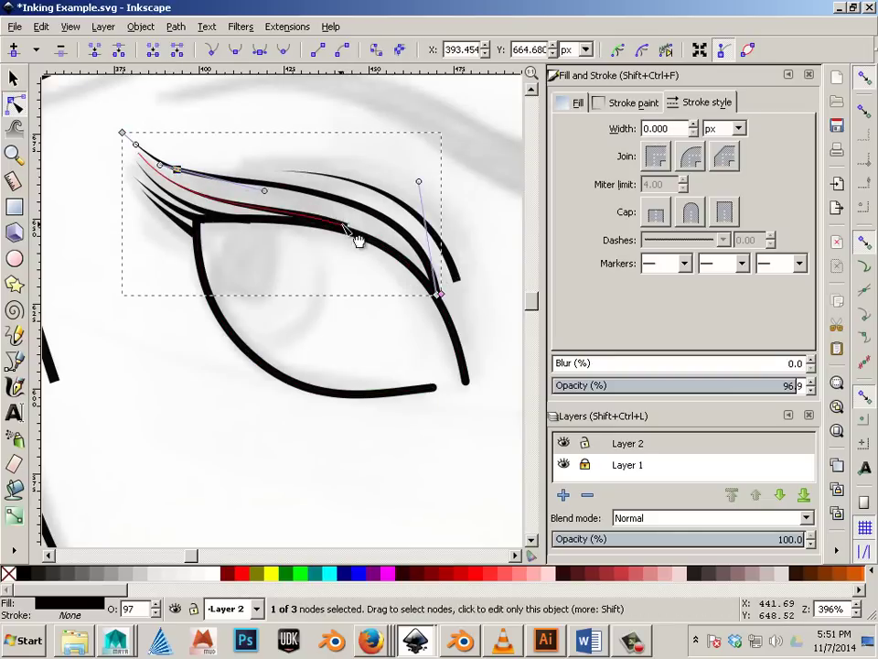
Move the second lash stroke's inner end node onto the upper lid line and adjust its width control point
left_click(348, 231)
left_click_drag(349, 231, 354, 234)
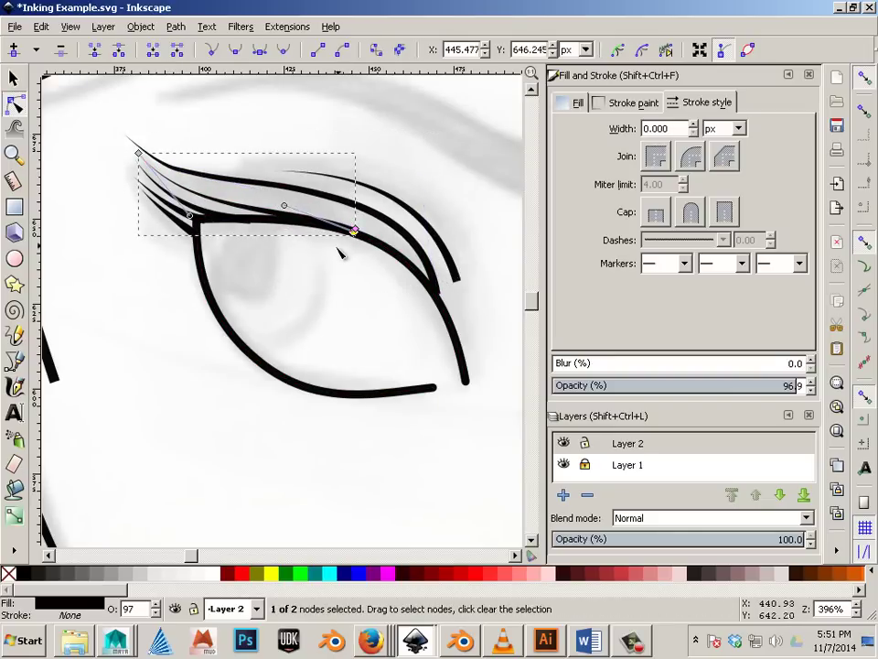
scroll(366, 229, "up", 3)
scroll(457, 220, "down", 1)
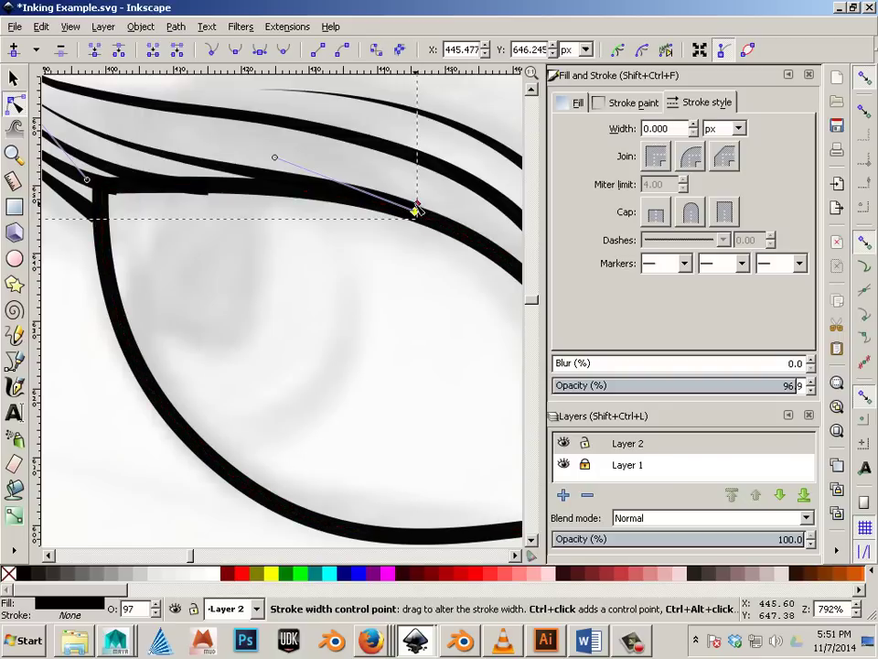
left_click_drag(399, 200, 423, 208)
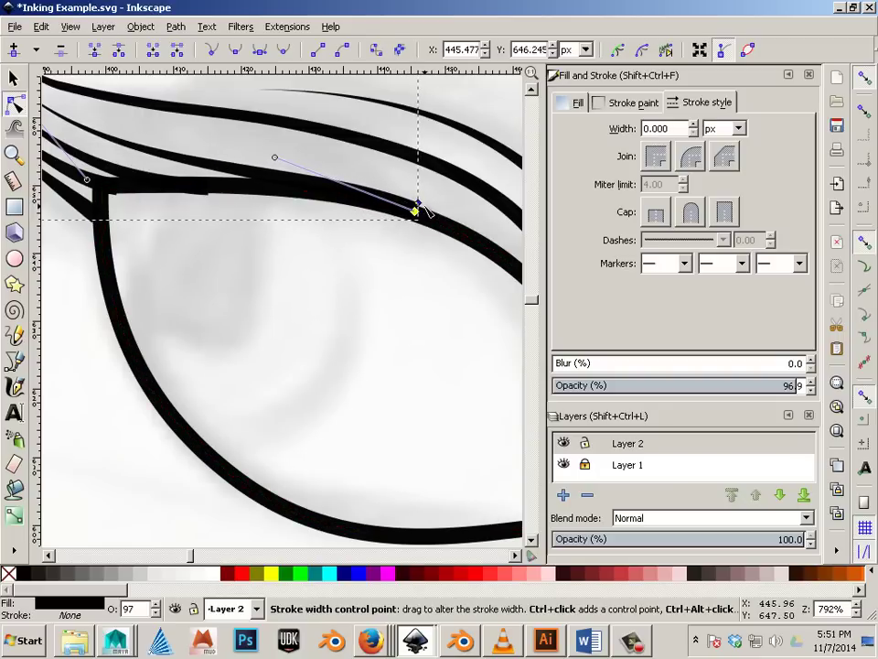
Nudge the upper lid curve upward to blend with the second lash stroke's end, and select the lash stroke below it
left_click(434, 234)
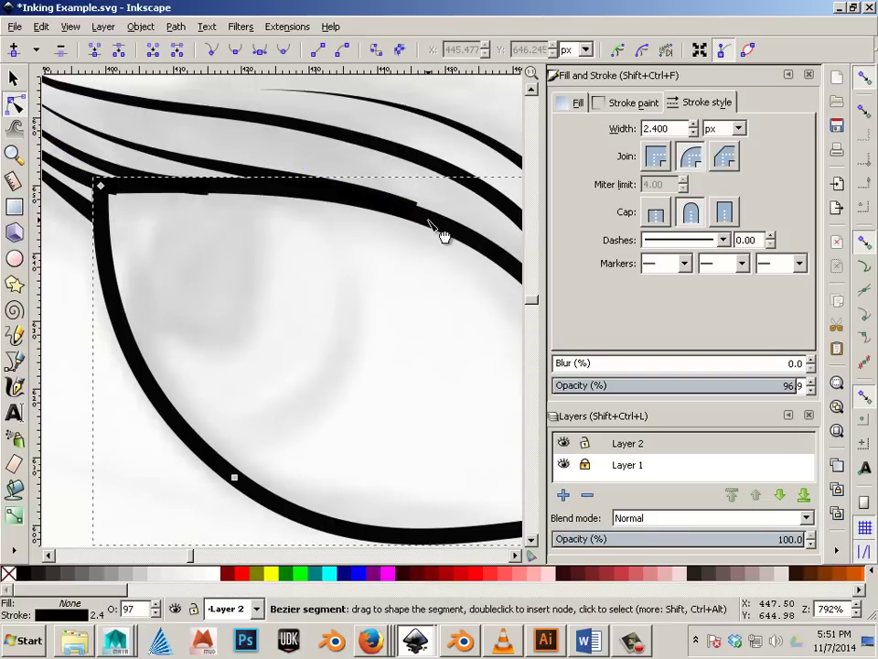
left_click_drag(440, 237, 438, 234)
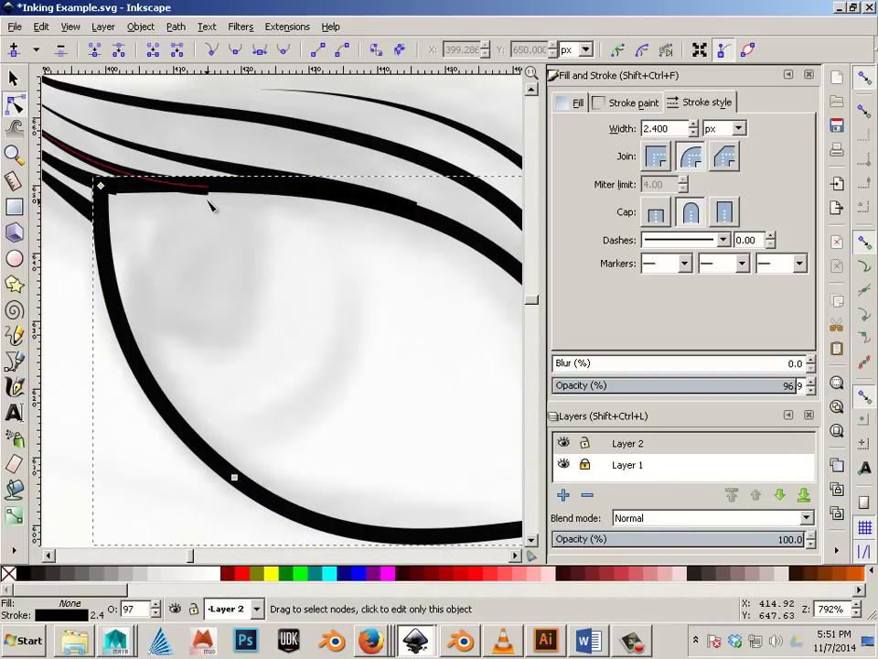
left_click(108, 170)
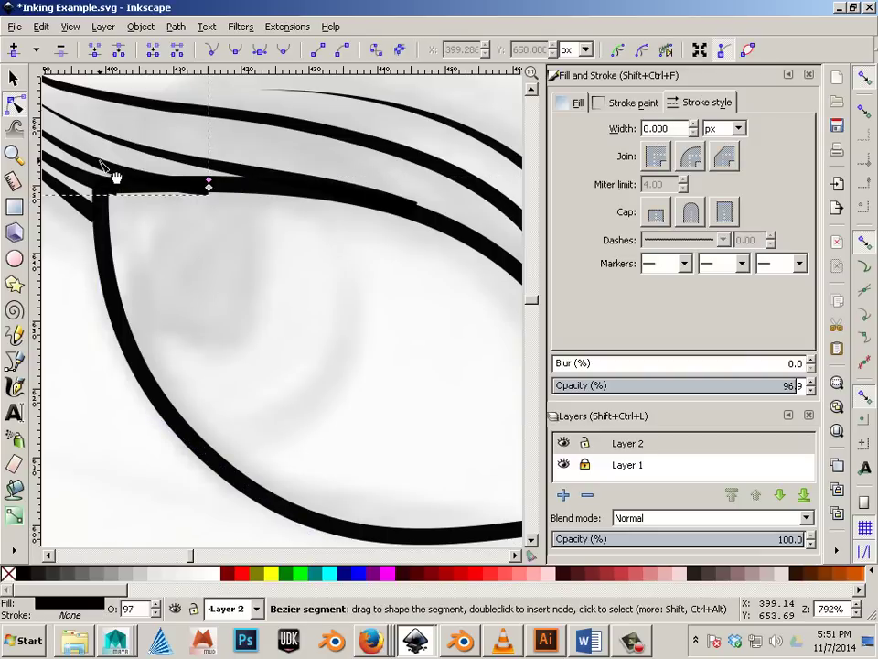
Pull the inner end node of the lash stroke at the eye's outer corner back onto the corner of the outline
left_click(102, 163)
mouse_move(212, 194)
left_mouse_down()
mouse_move(101, 219)
mouse_move(106, 225)
mouse_move(99, 204)
mouse_move(99, 212)
mouse_move(111, 180)
left_mouse_up()
key("ctrl+a")
left_click(96, 183)
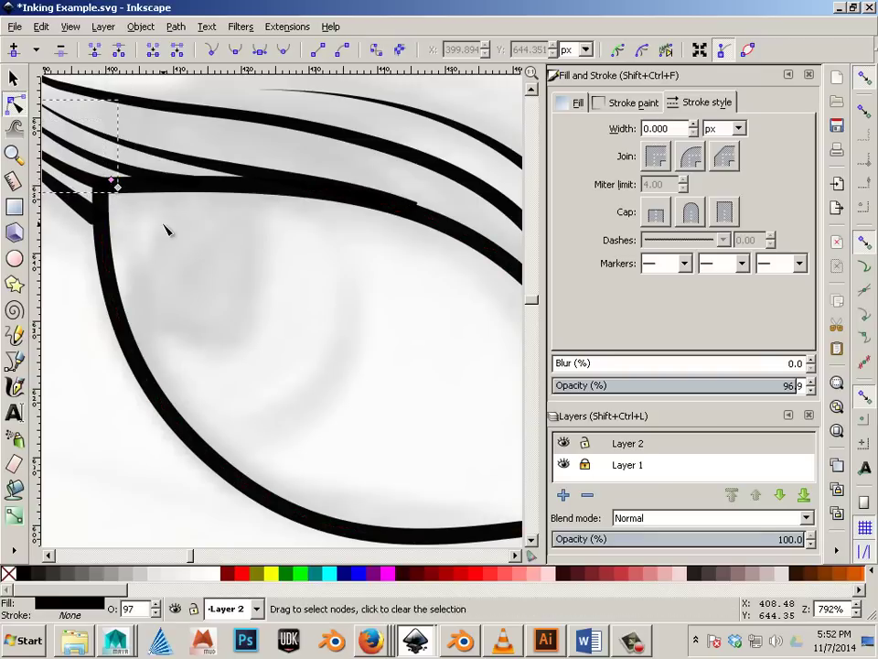
Nudge the inner end node of the longer lash stroke down onto the upper lid line so it blends in
left_click(166, 229)
left_click(414, 210)
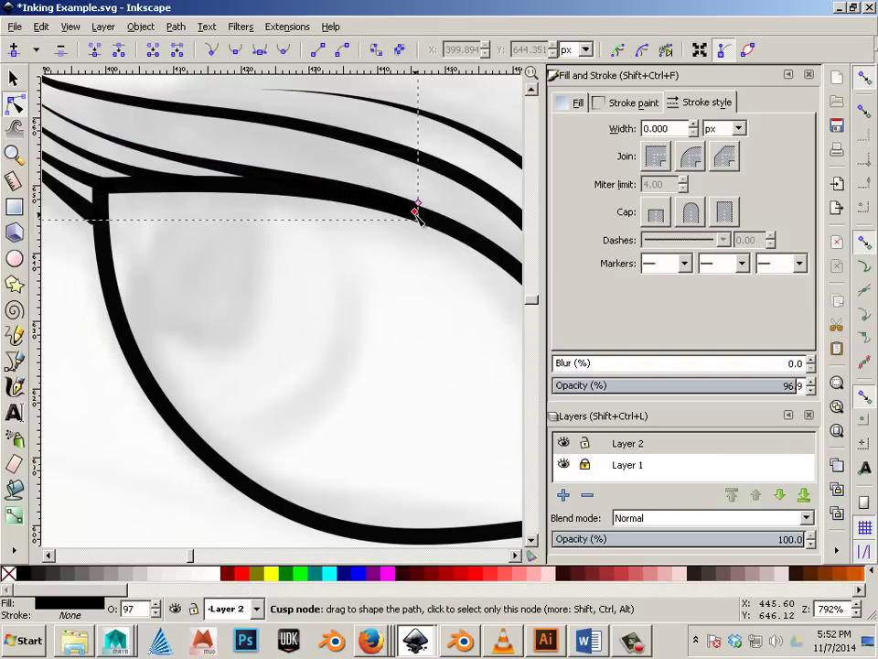
left_click_drag(415, 212, 416, 211)
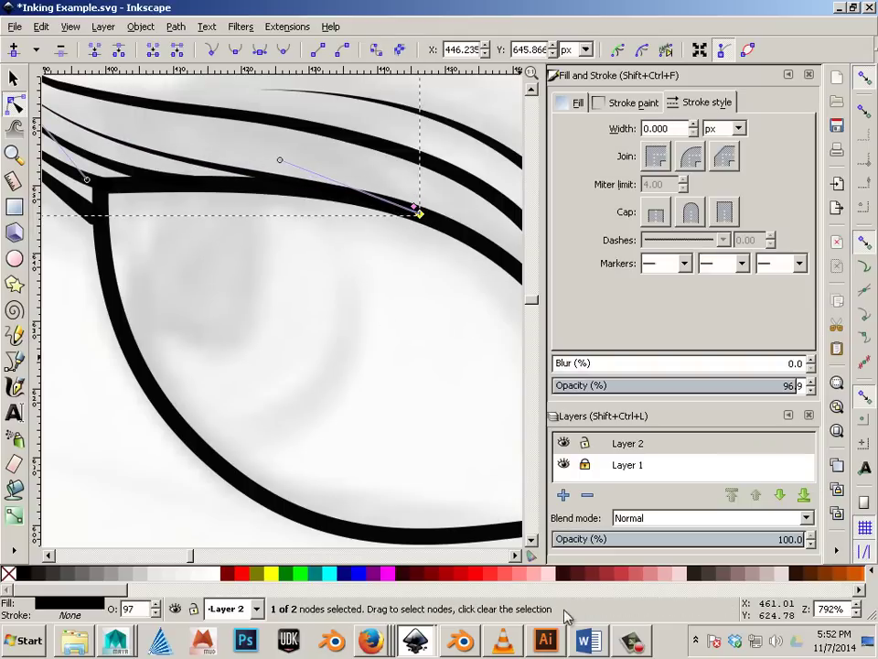
Switch to Illustrator and reposition the thick 5 pt stroke using the Selection and Direct Selection tools
left_click(549, 642)
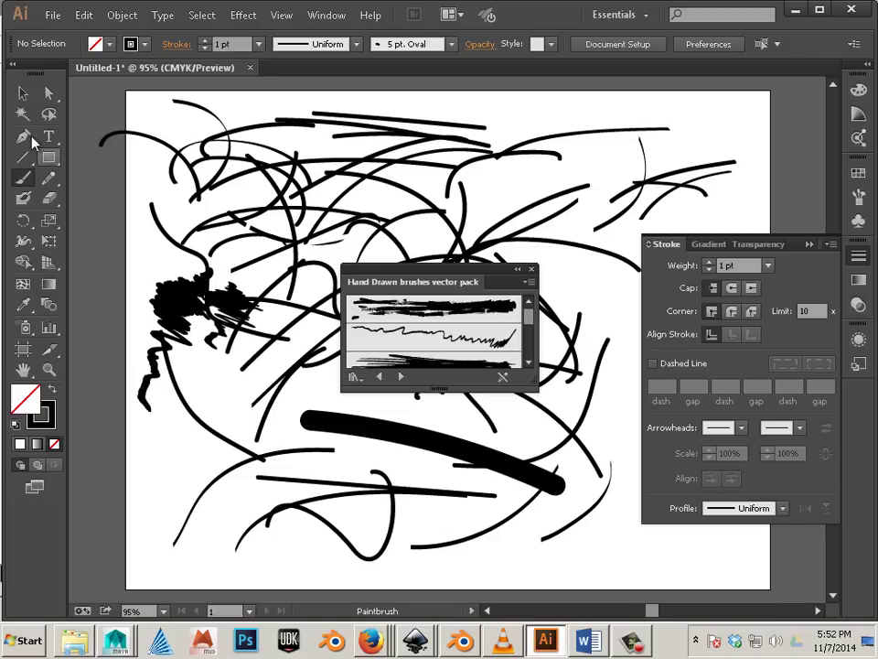
left_click(23, 92)
left_click_drag(398, 437, 355, 446)
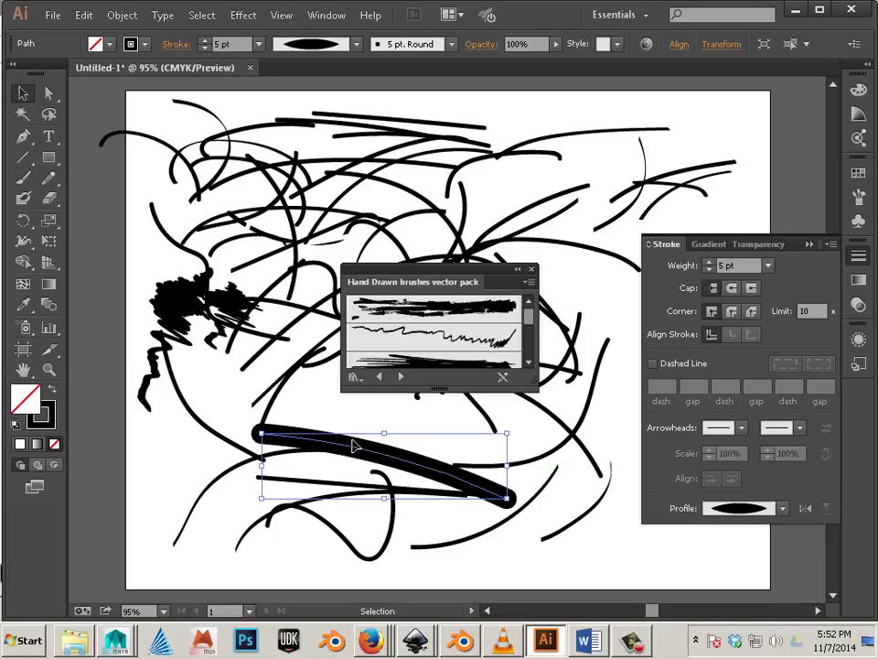
left_click(49, 92)
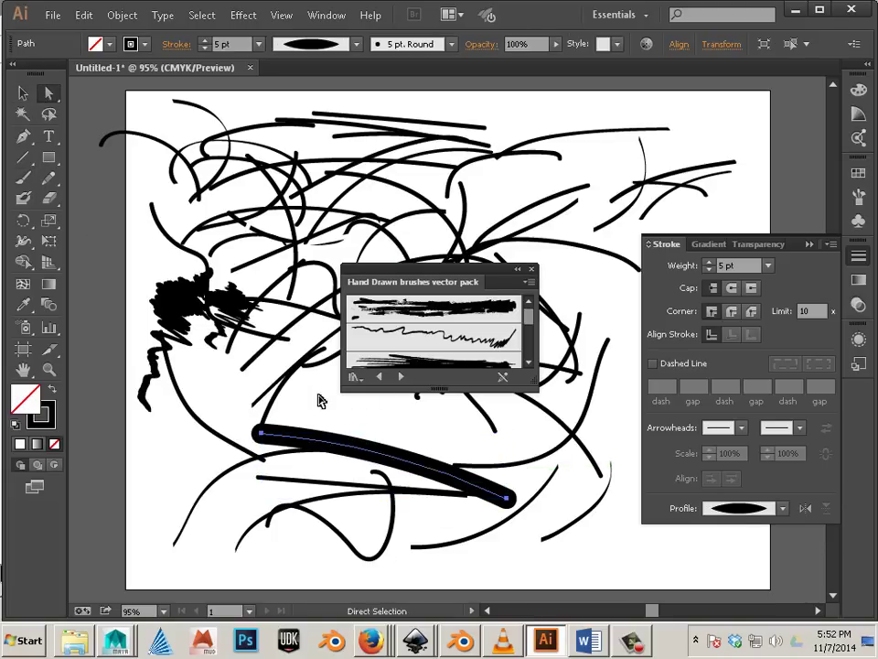
mouse_move(339, 447)
left_mouse_down()
mouse_move(364, 430)
mouse_move(364, 437)
mouse_move(367, 423)
mouse_move(362, 434)
left_mouse_up()
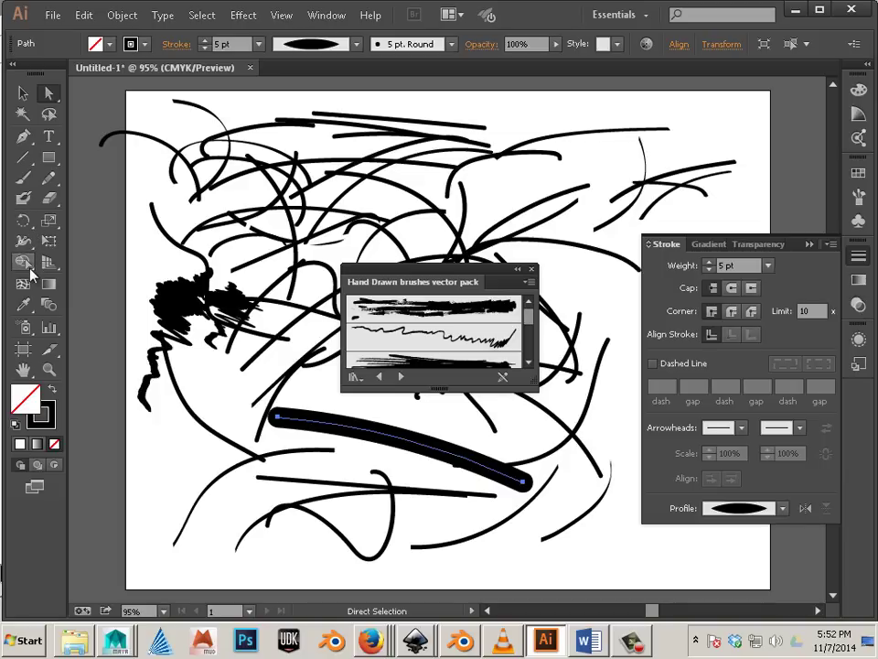
left_click_drag(276, 418, 215, 420)
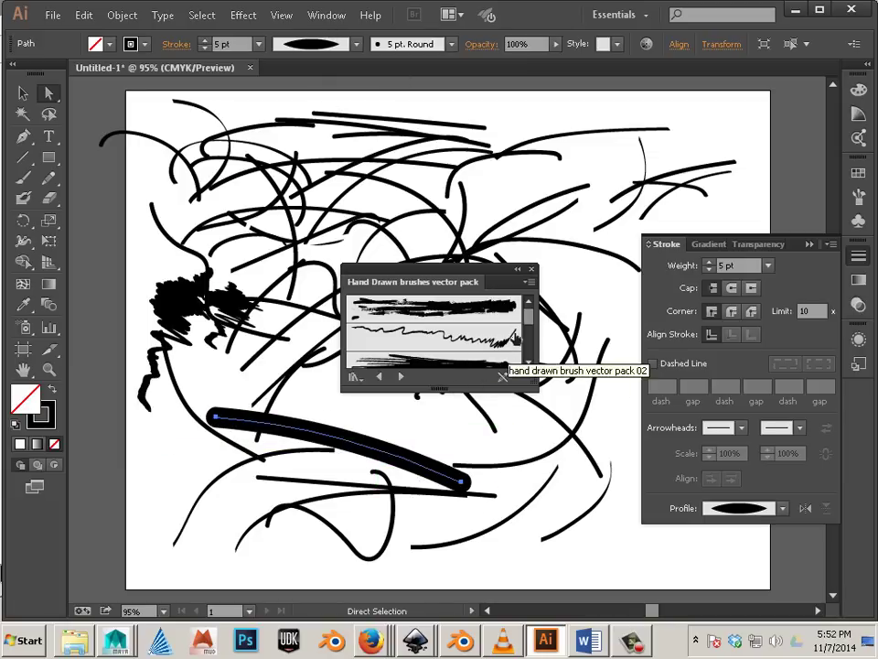
Browse the Hand Drawn brushes vector pack for textured brushes, and return to Inkscape
scroll(520, 325, "down", 2)
scroll(524, 331, "down", 1)
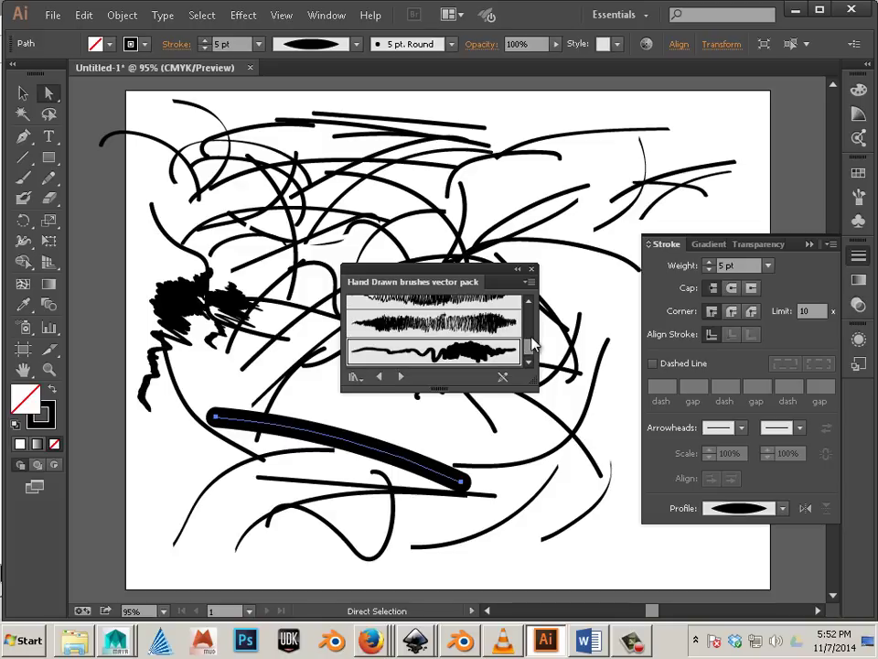
left_click(462, 483)
left_click(796, 10)
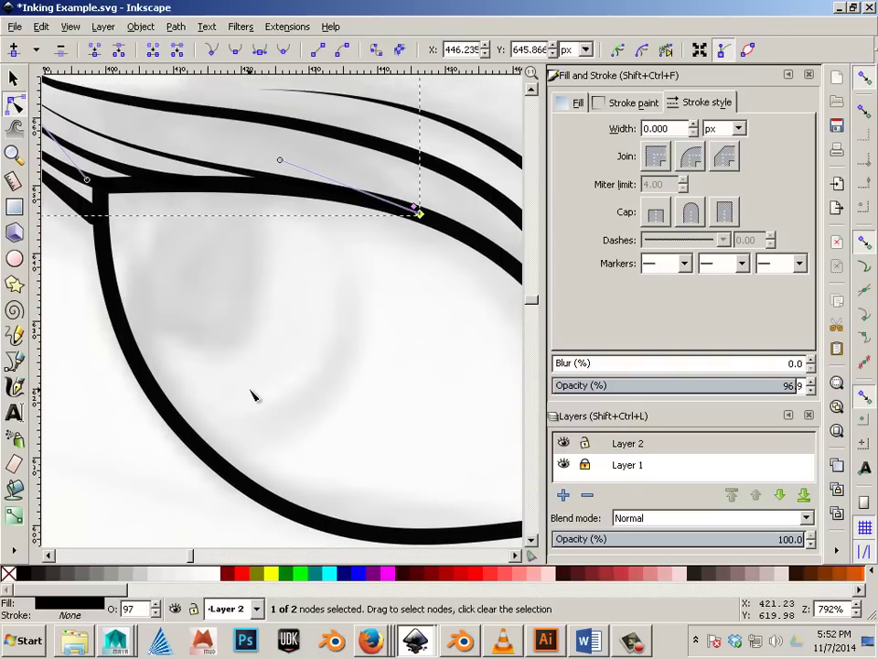
scroll(254, 395, "down", 5)
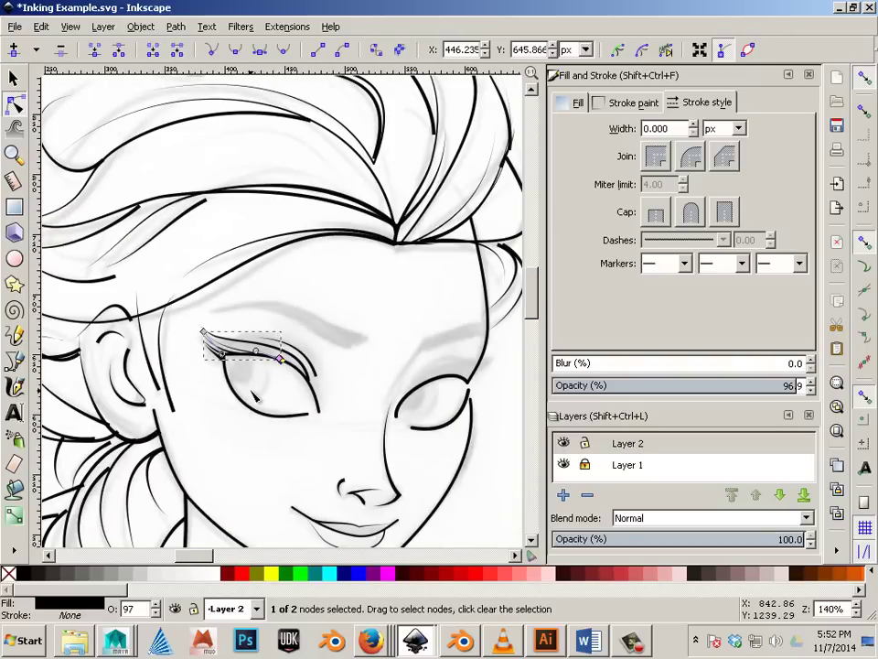
scroll(255, 397, "down", 2)
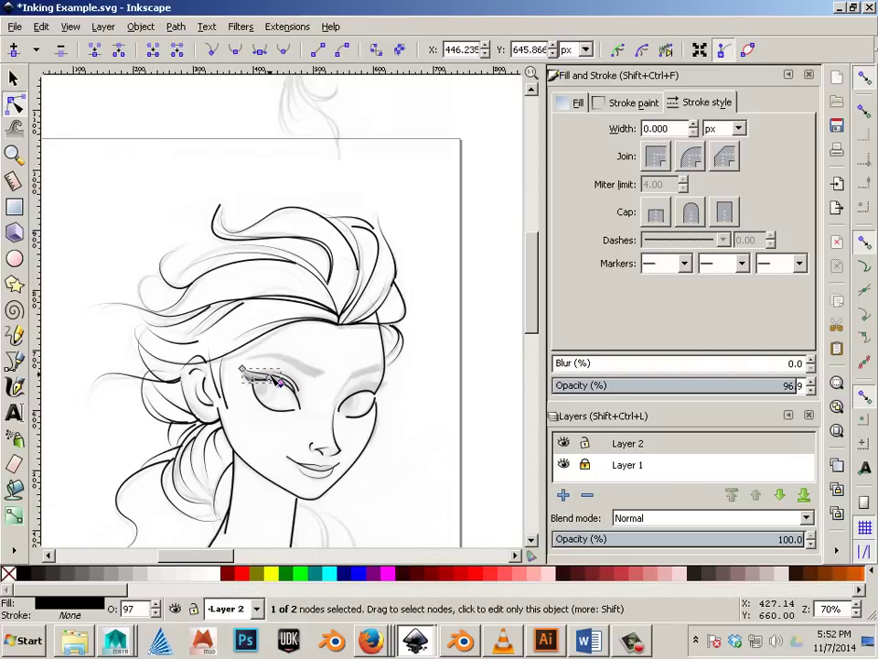
scroll(279, 381, "up", 2)
scroll(279, 381, "down", 2)
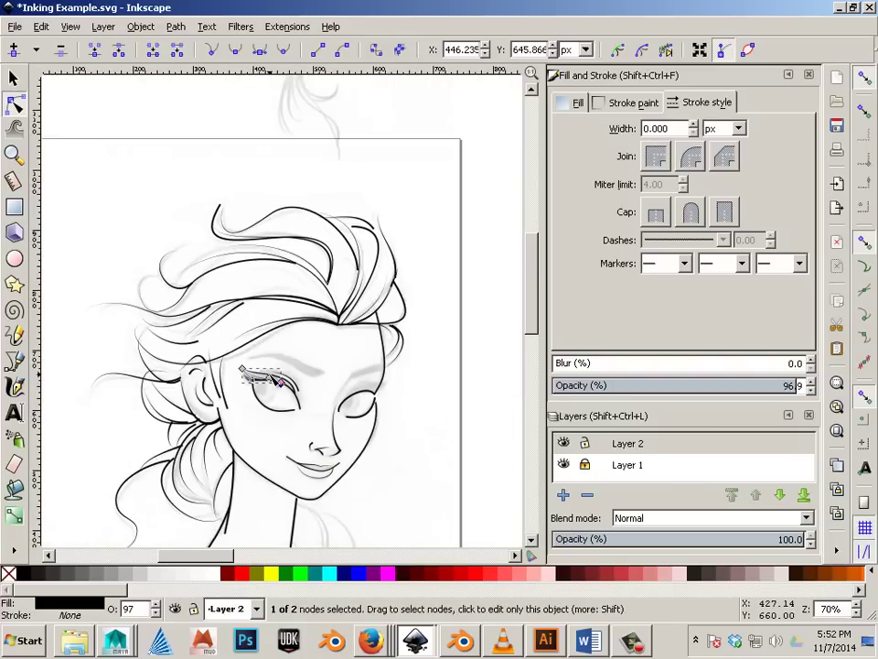